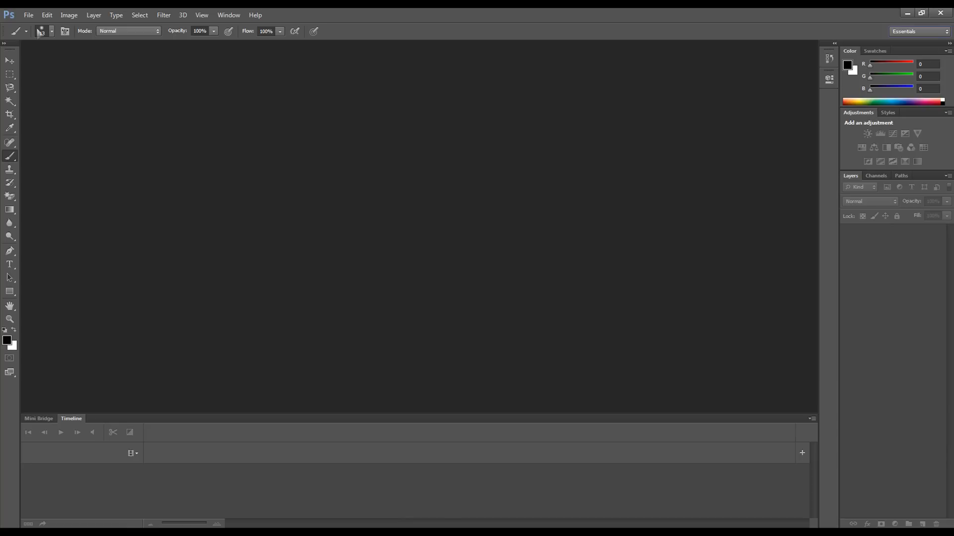
Step: Open the video clip MVI_0156.MOV from the T3i folder in the Videos library
click(29, 15)
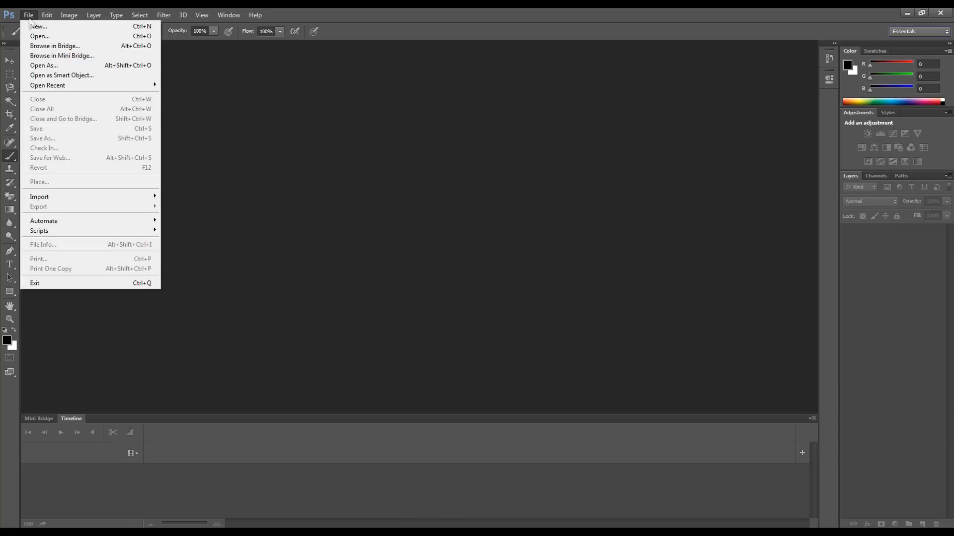
click(36, 14)
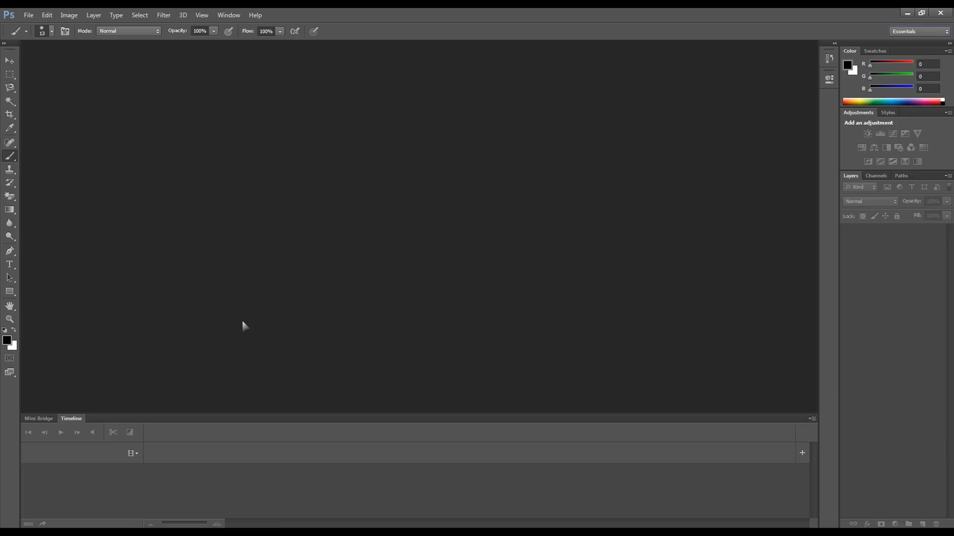
click(28, 15)
click(64, 37)
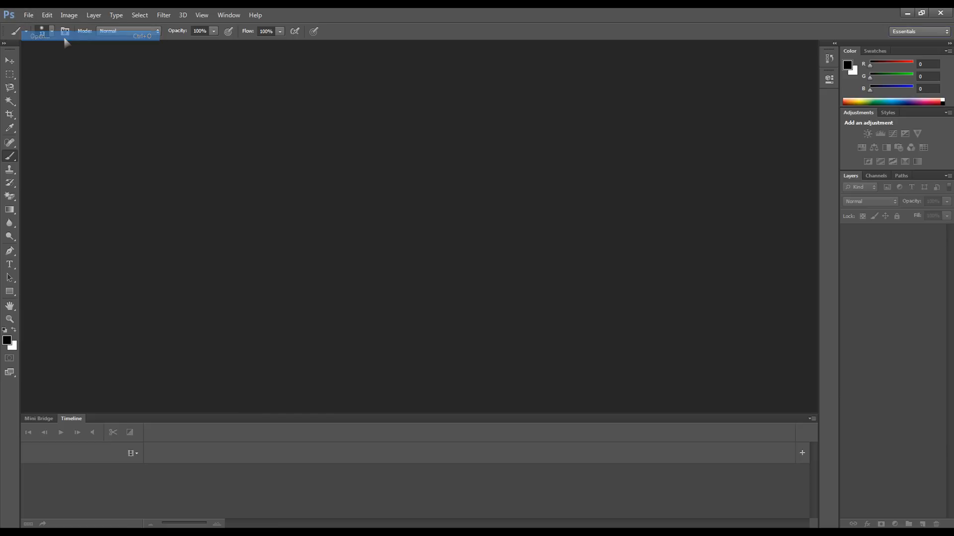
click(358, 212)
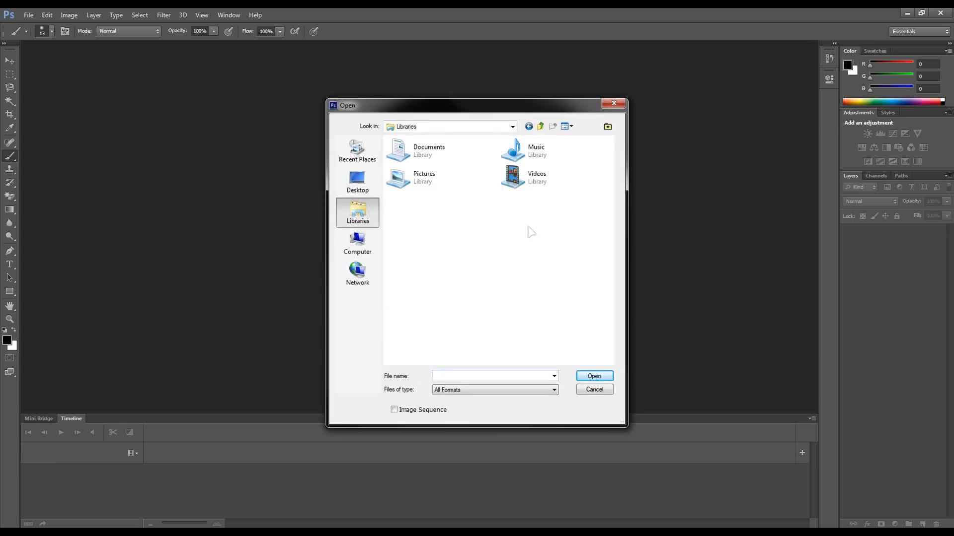
double_click(526, 178)
double_click(429, 246)
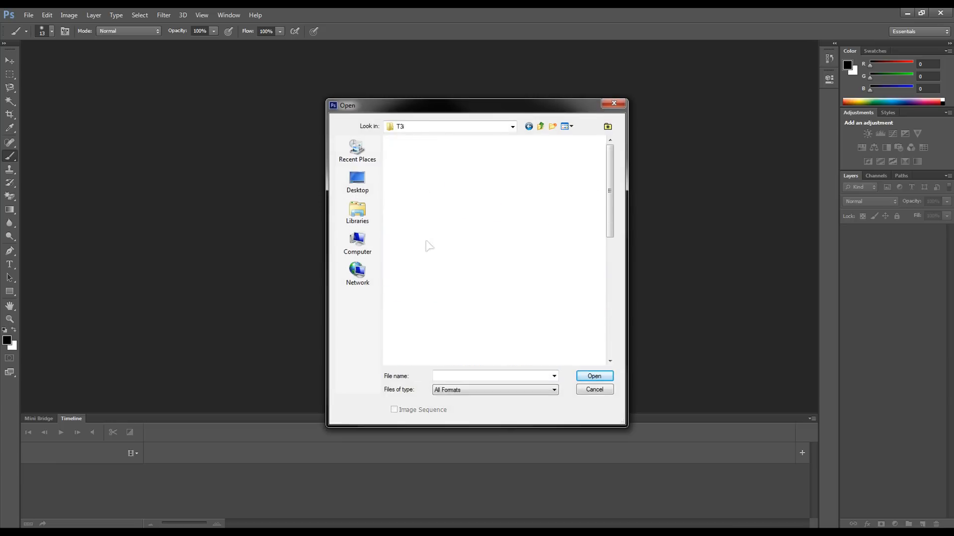
scroll(519, 291, down, 5)
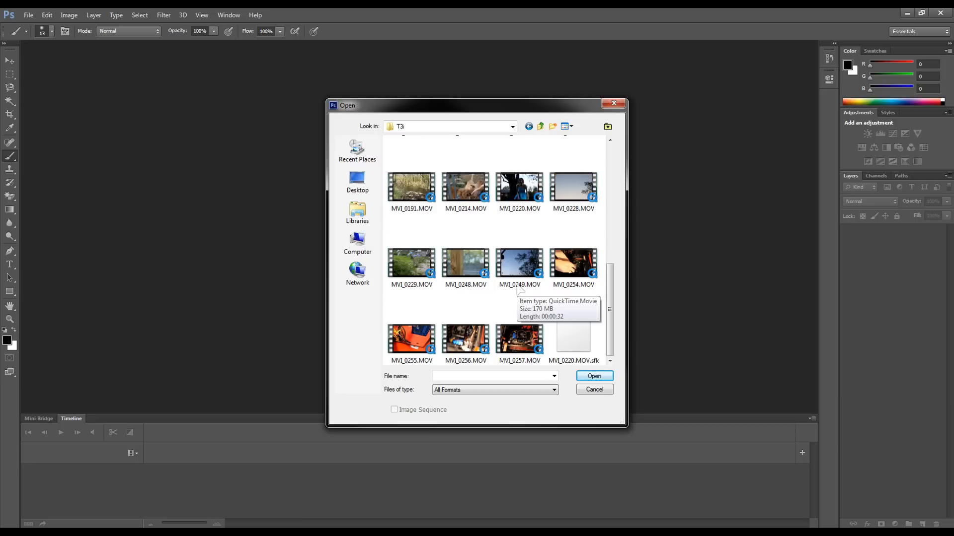
scroll(520, 290, up, 2)
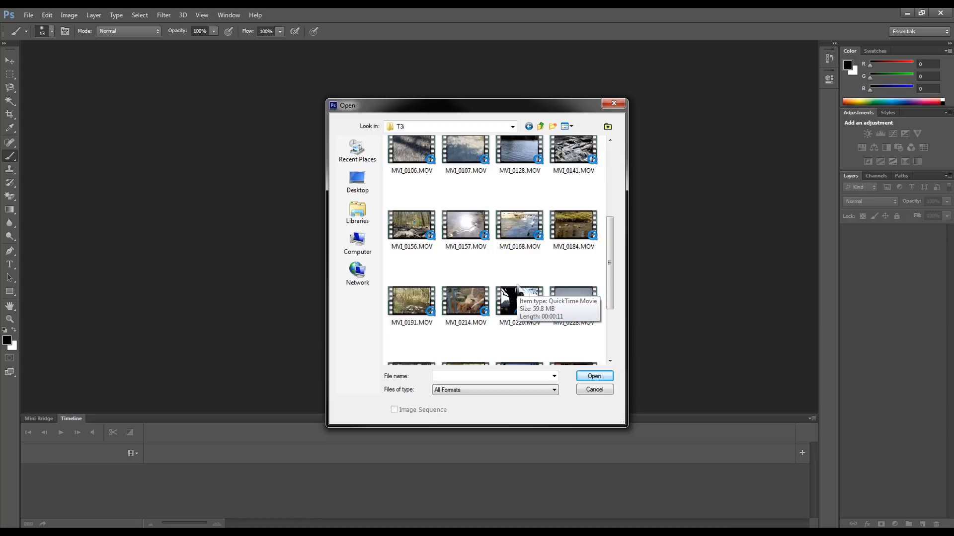
double_click(411, 225)
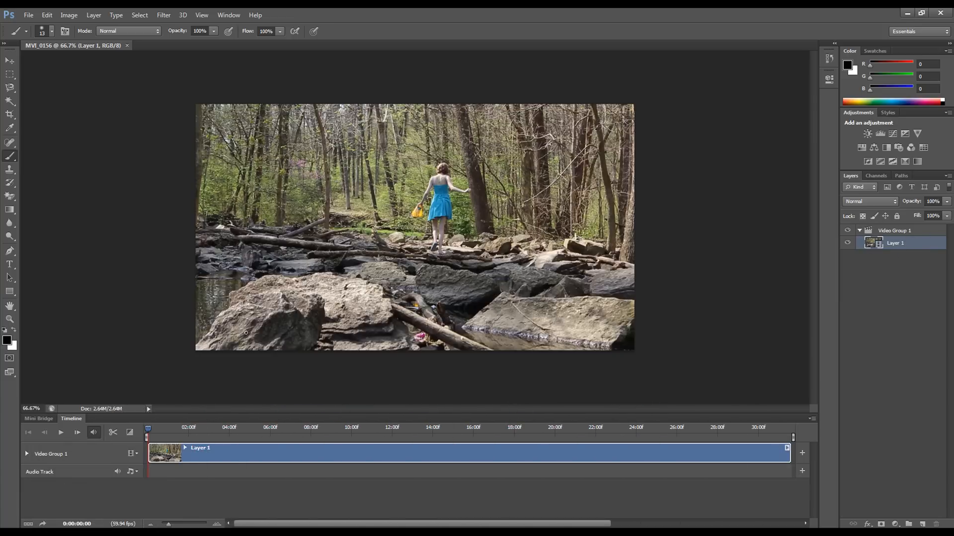
Step: Add a new video group above Video Group 1 on the timeline
click(139, 454)
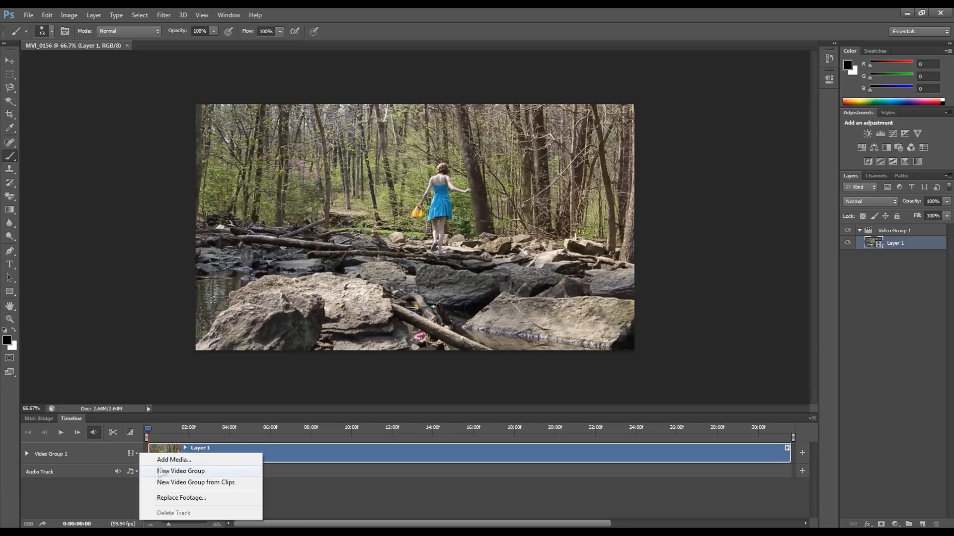
click(160, 472)
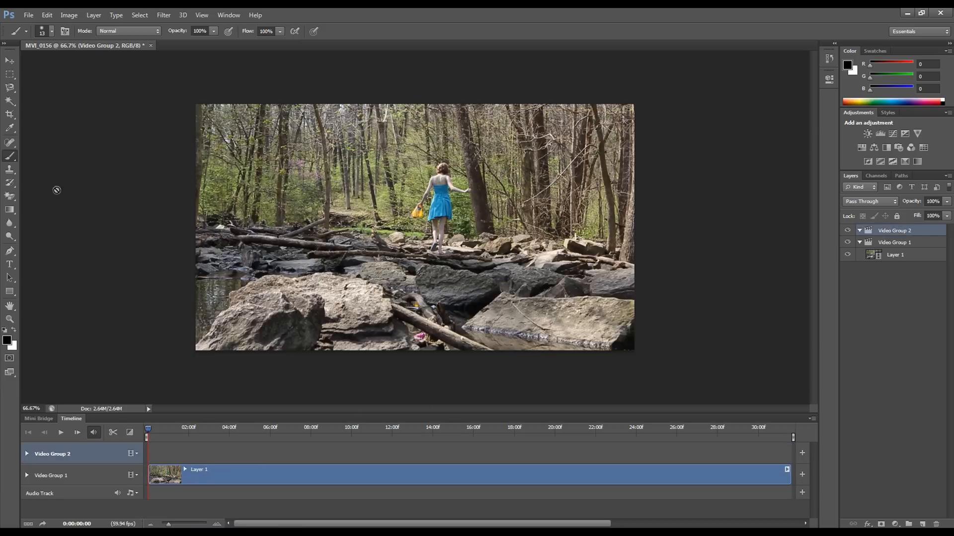
Step: Set up the Type tool with the Metal Arhythmetic font and a white text color
click(10, 265)
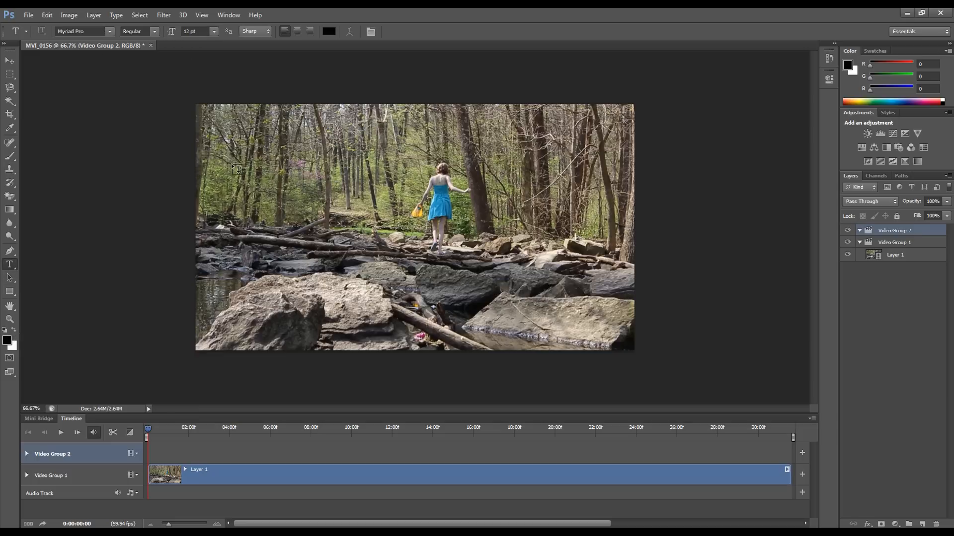
click(111, 31)
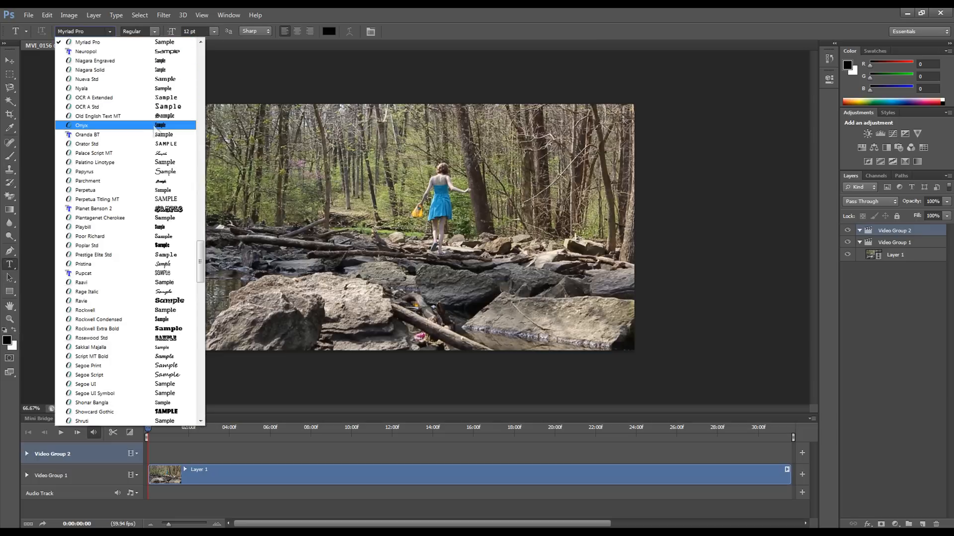
scroll(149, 162, down, 6)
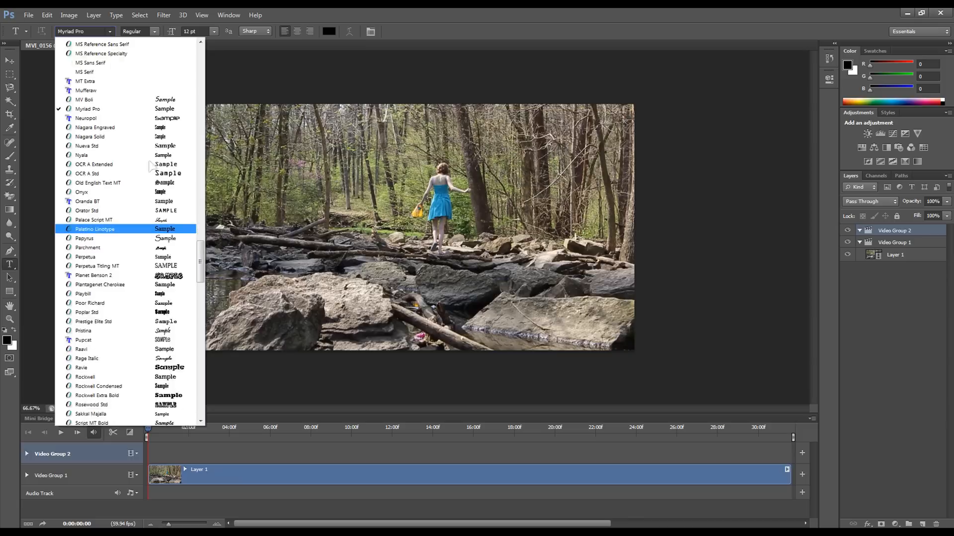
scroll(150, 162, up, 20)
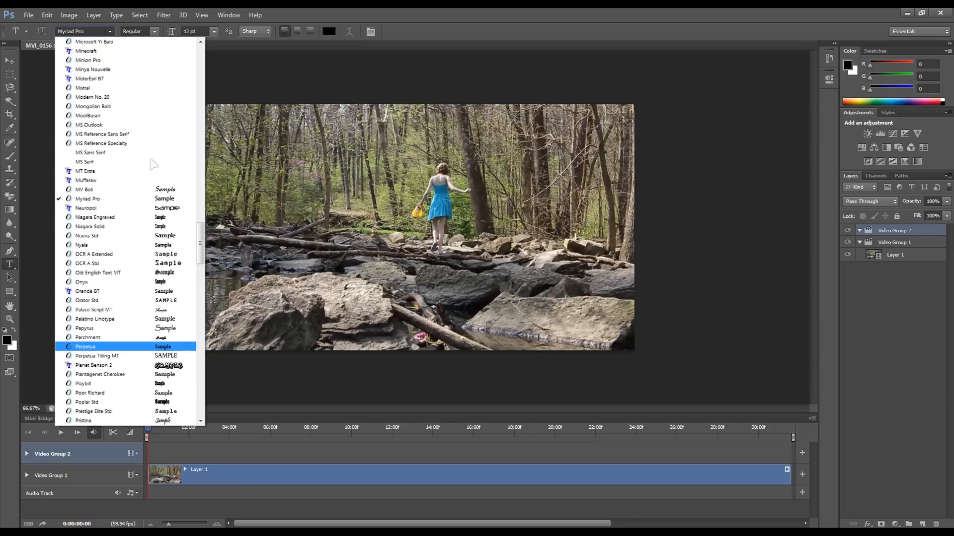
click(144, 162)
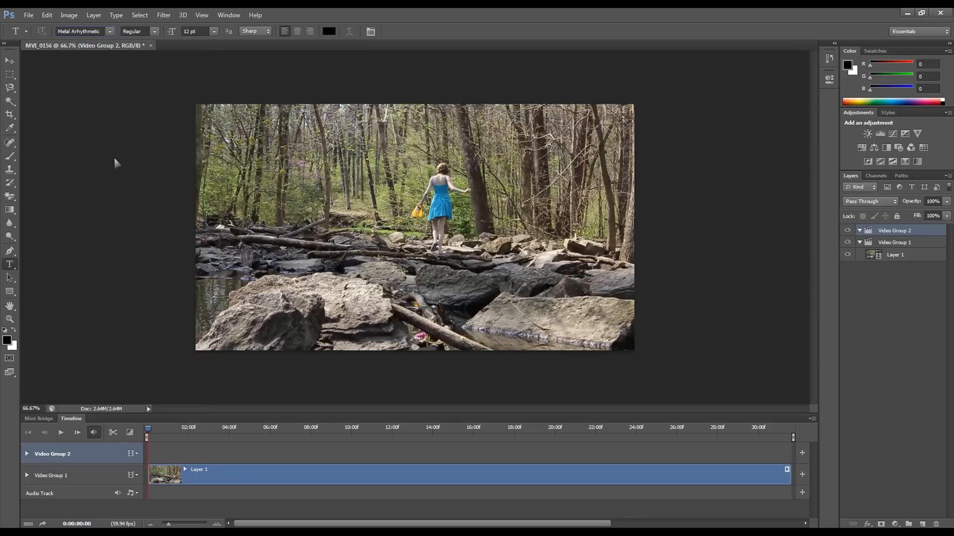
click(328, 31)
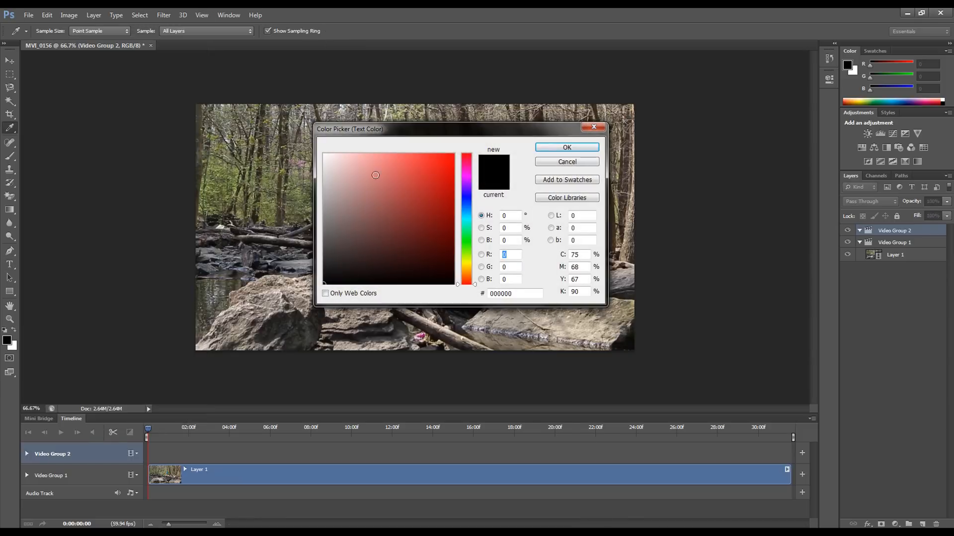
click(323, 154)
click(567, 148)
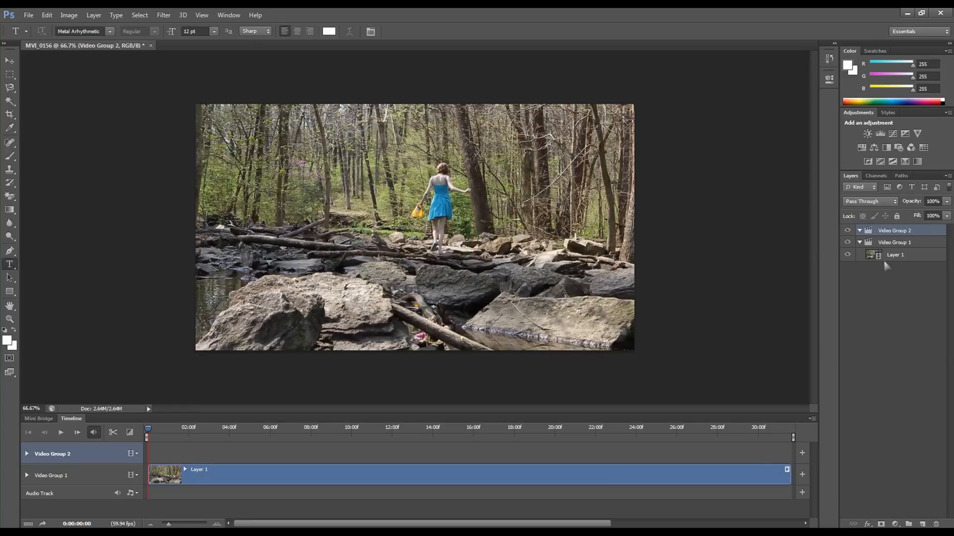
Step: Add the text "THIS ARE TEXT LOLOL" over the upper trees and set its size to 72 pt
click(259, 149)
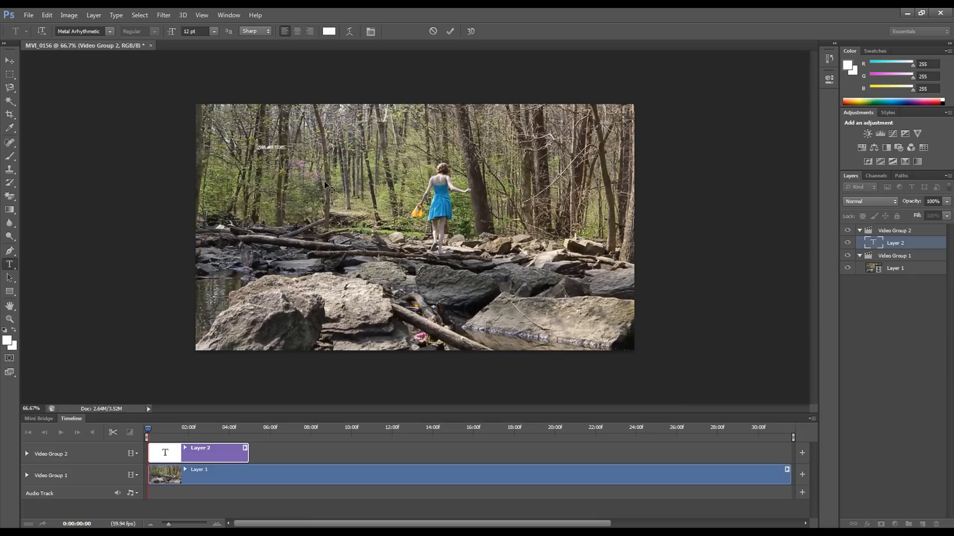
key(ctrl+a)
click(214, 31)
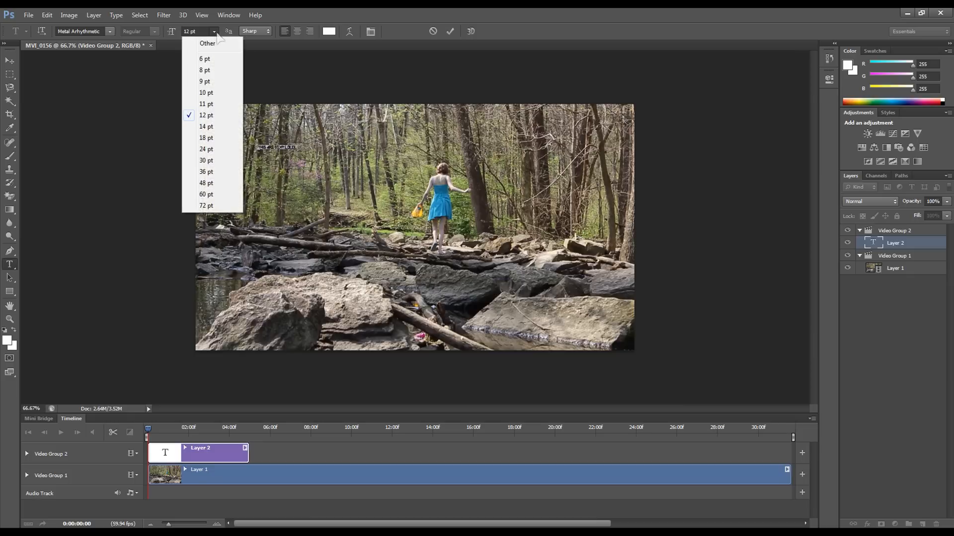
click(204, 210)
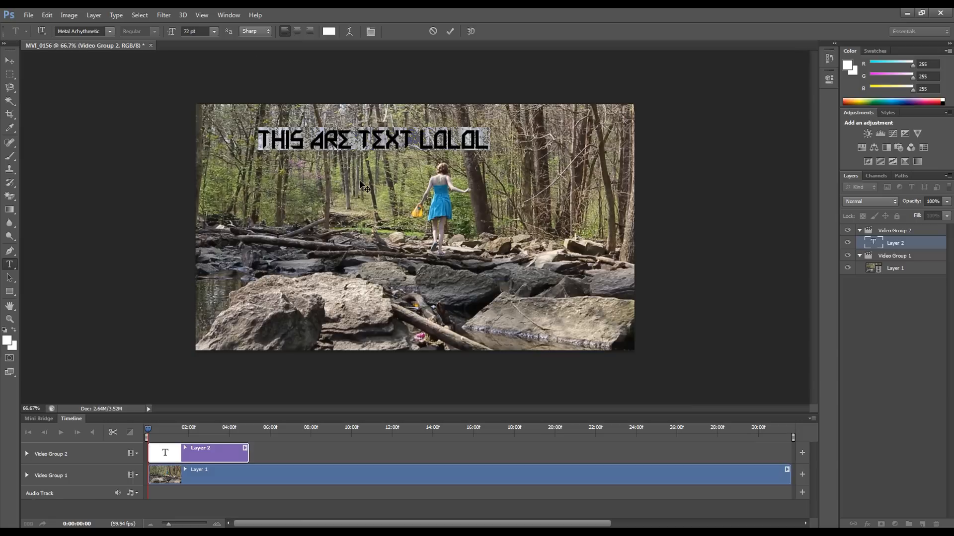
Step: Move the title to the frame's upper-left corner and shift its timeline clip to start at about 2.6 seconds
drag(363, 187, 308, 173)
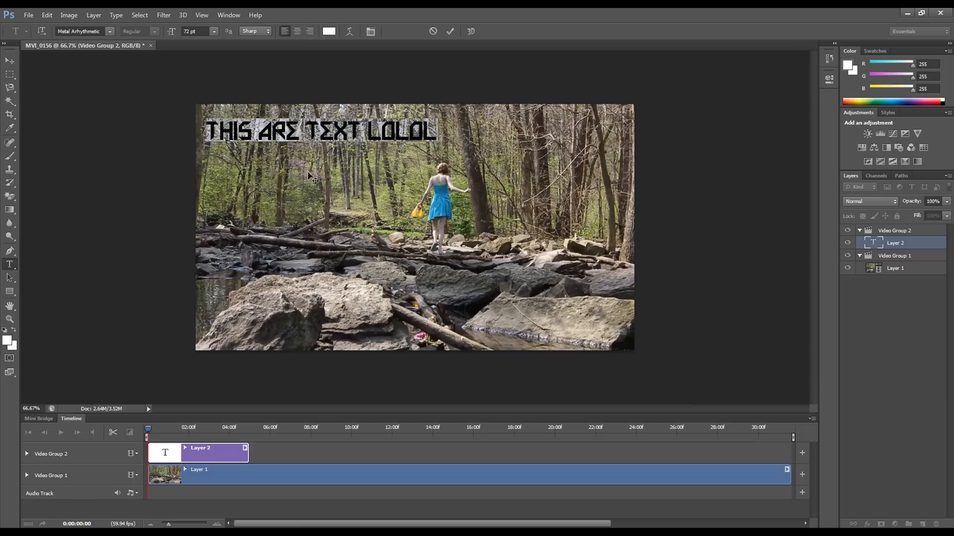
key(ctrl+Return)
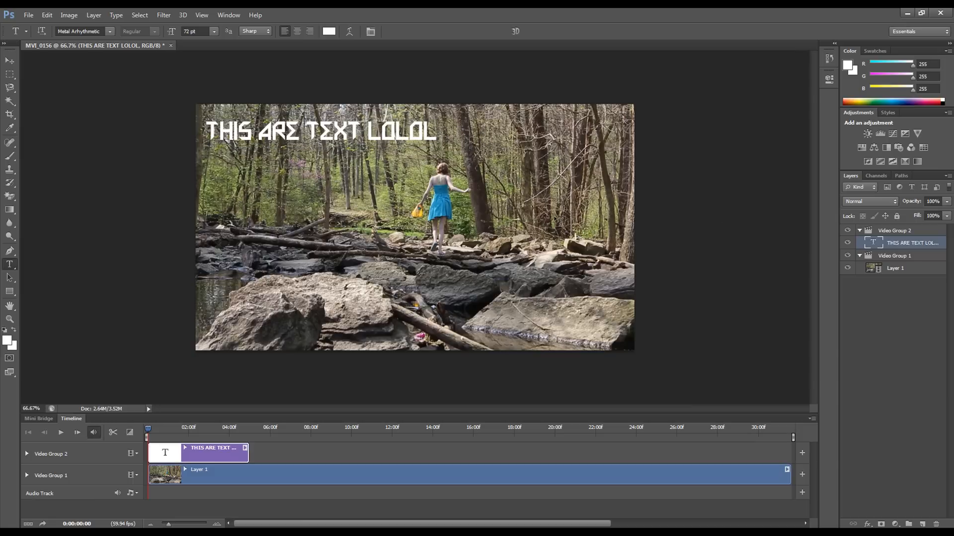
drag(151, 430, 275, 455)
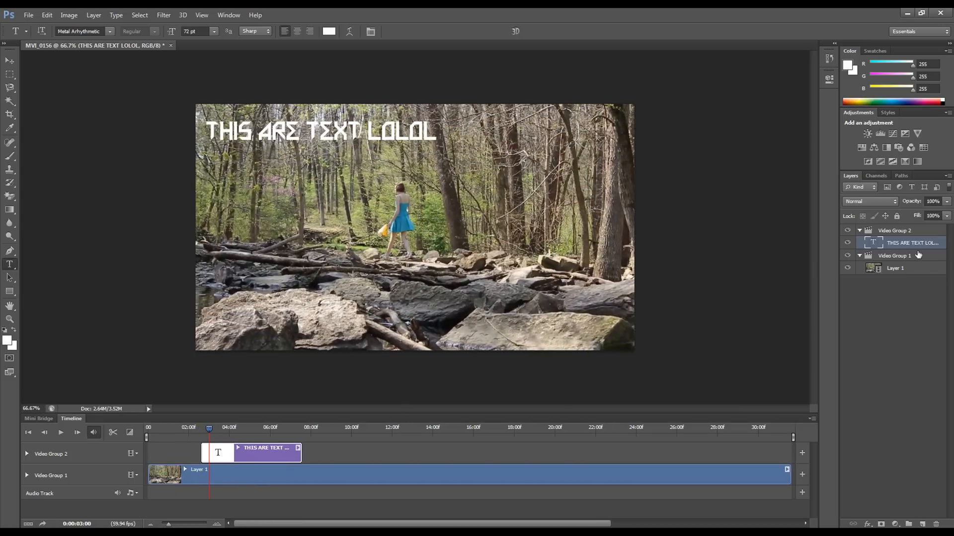
Step: Apply a black outside Stroke layer style to the title text and increase the stroke size slightly
right_click(894, 245)
click(753, 13)
right_click(893, 247)
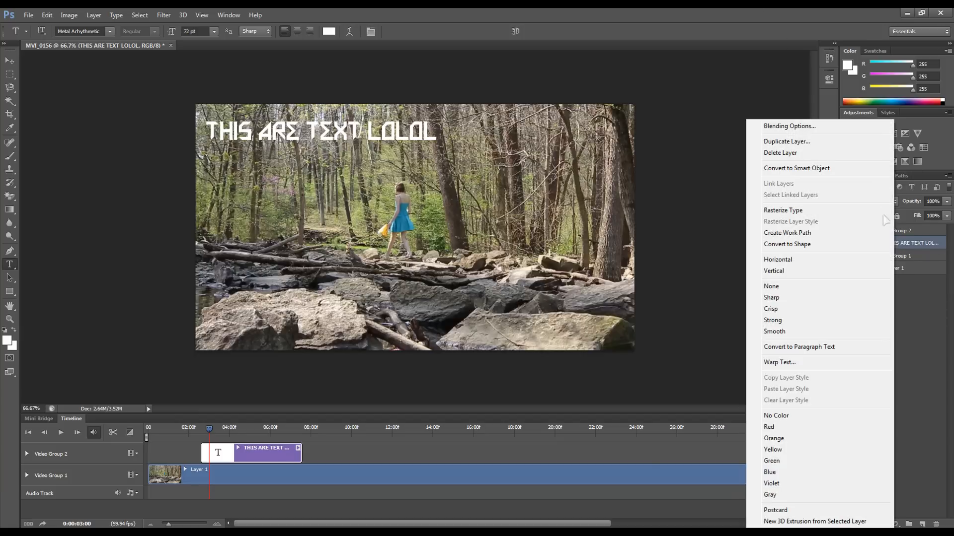
click(775, 130)
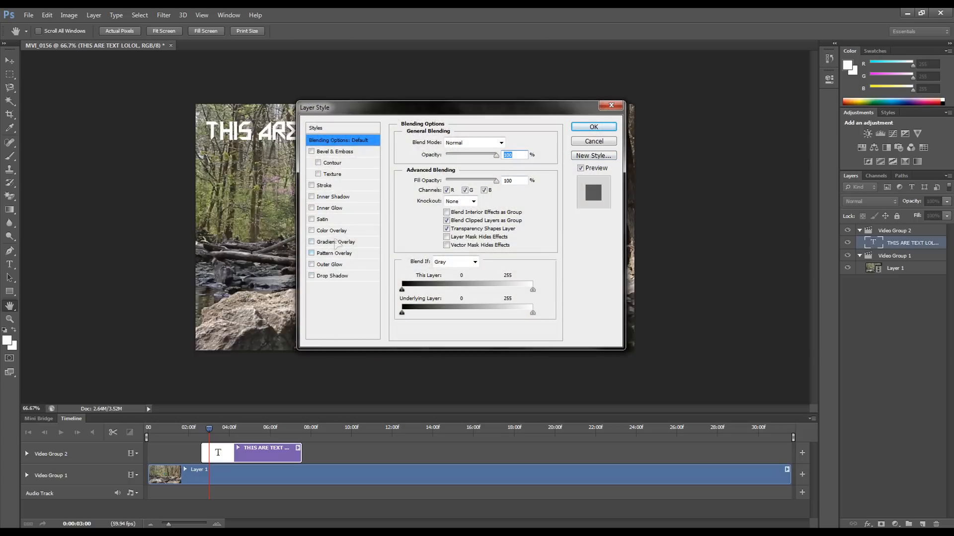
click(323, 186)
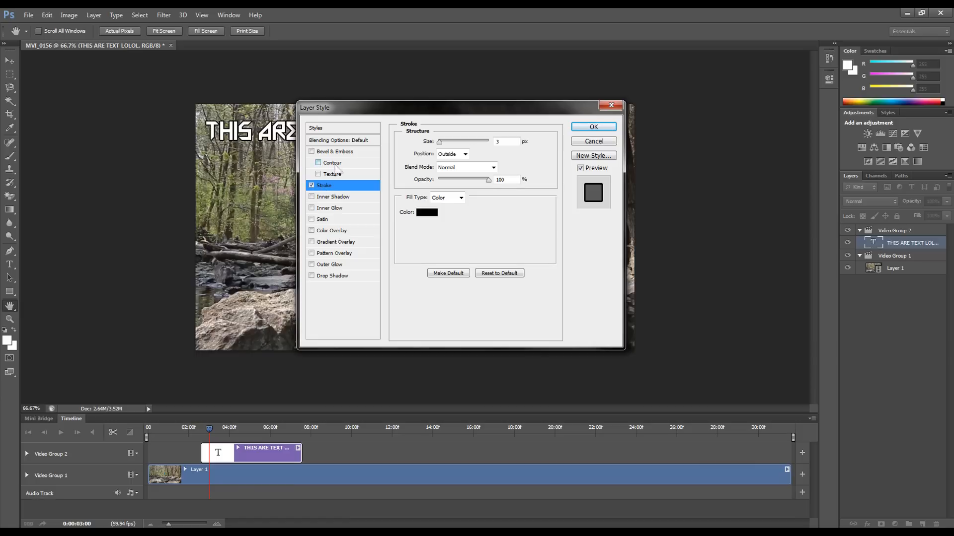
drag(440, 142, 442, 143)
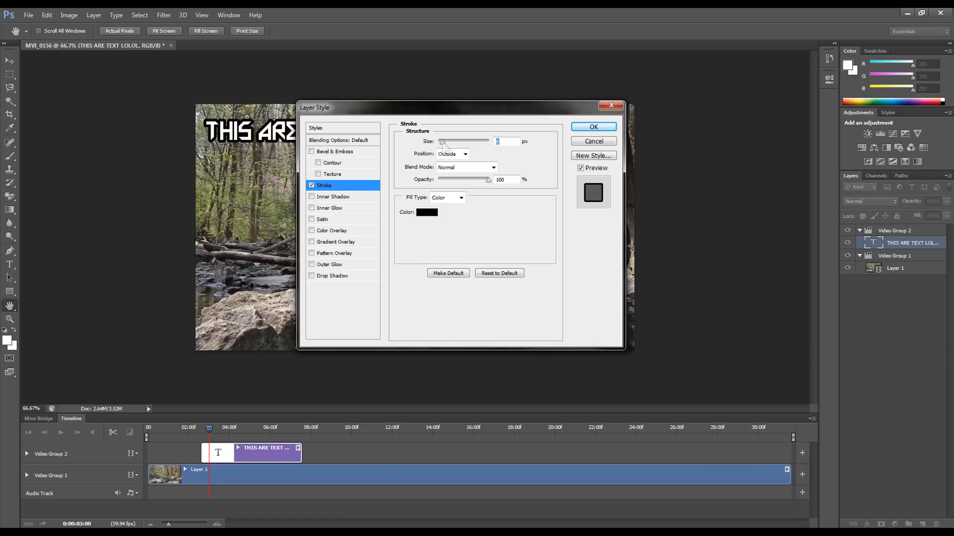
click(606, 127)
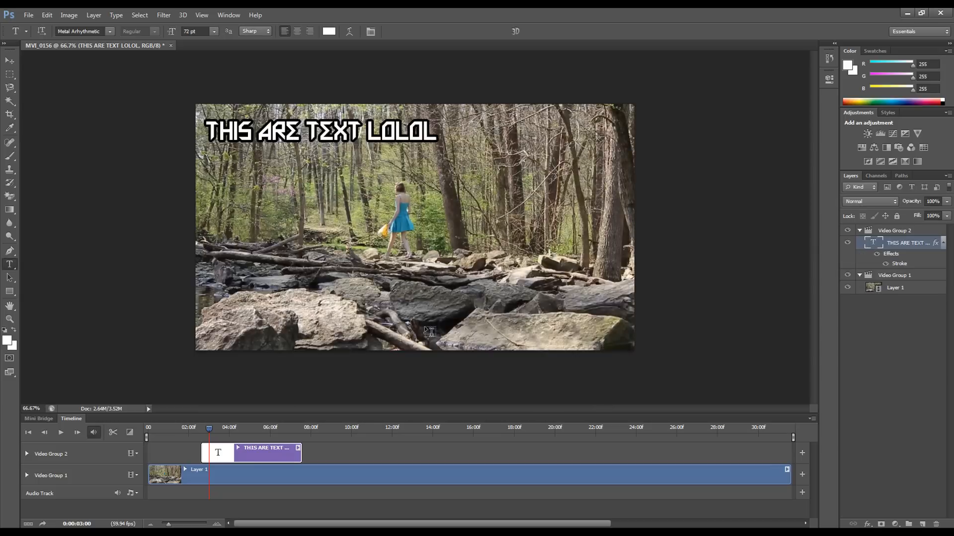
Step: Move the playhead to about 0:00:09:48 and examine the duration and speed settings of the Layer 1 video clip
drag(209, 428, 348, 437)
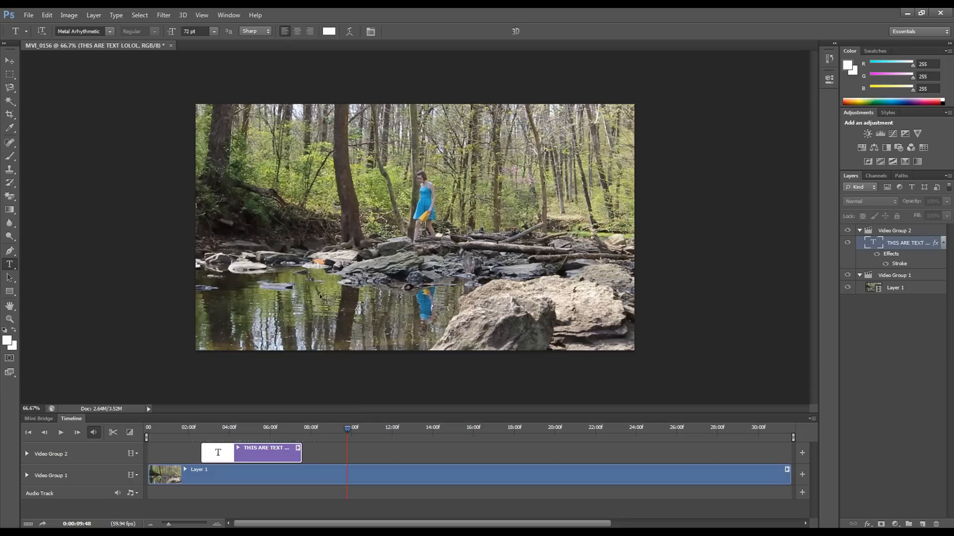
right_click(307, 483)
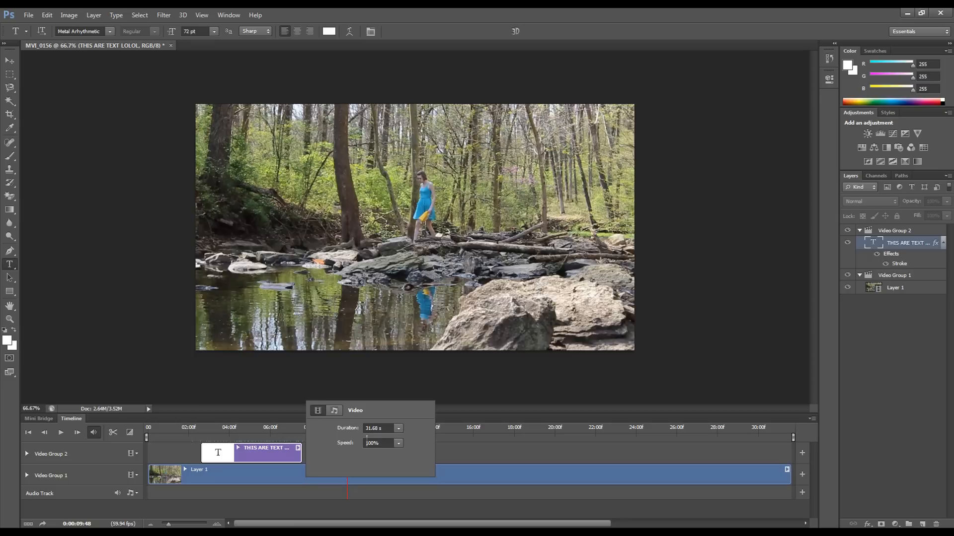
click(461, 452)
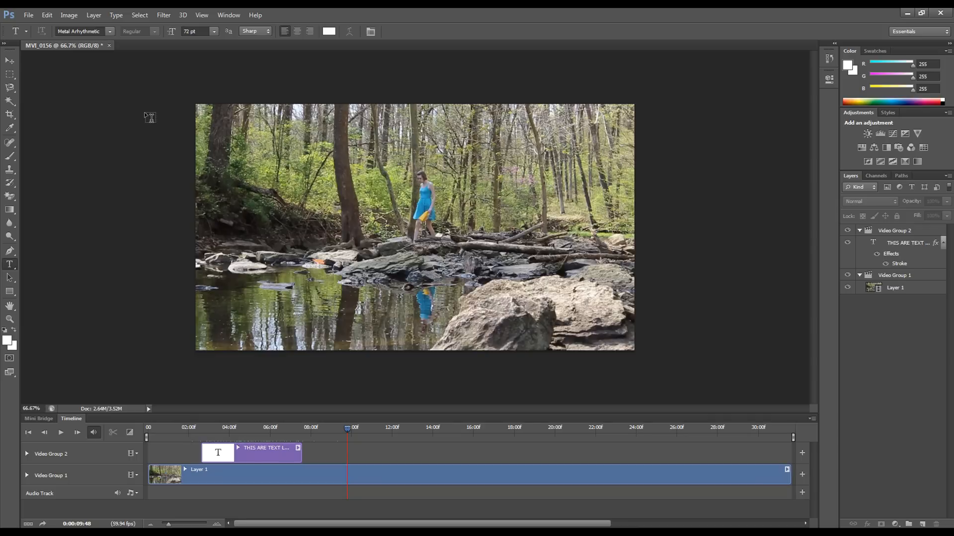
Step: Switch to File Explorer and open holidaylowerthirds.psd from the holidaylowerthirds folder in Photoshop
key(alt+Tab)
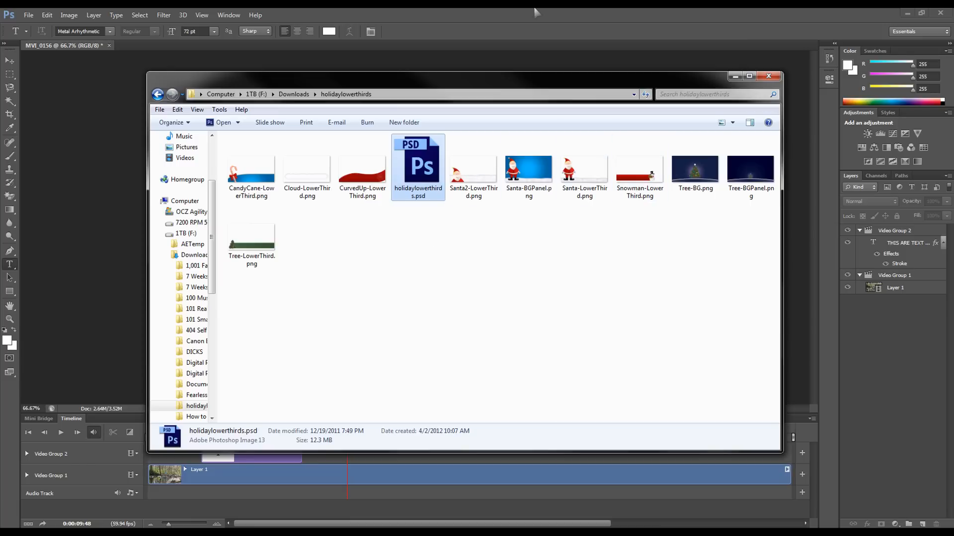
double_click(416, 182)
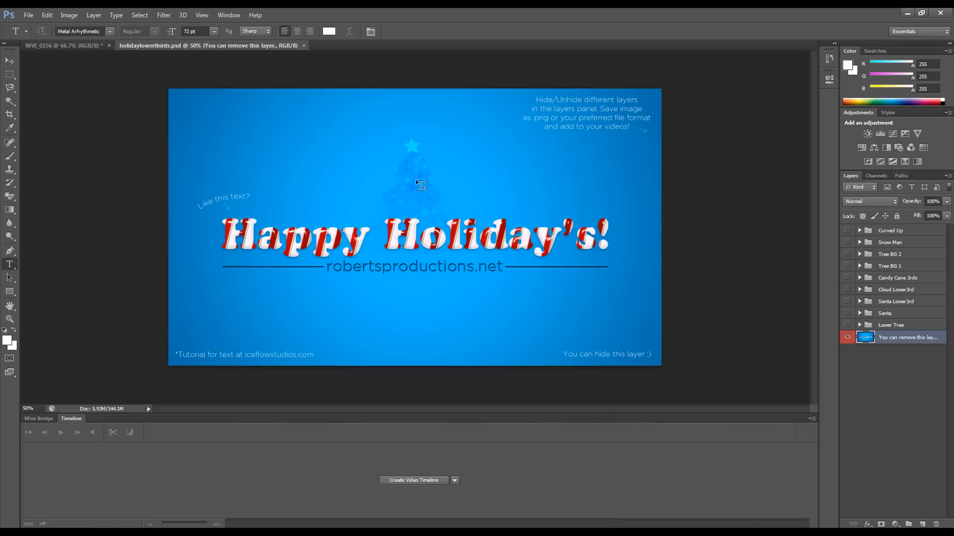
Step: Hide the blue "You can remove this layer" background and show the Santa Lower3rd group
click(843, 337)
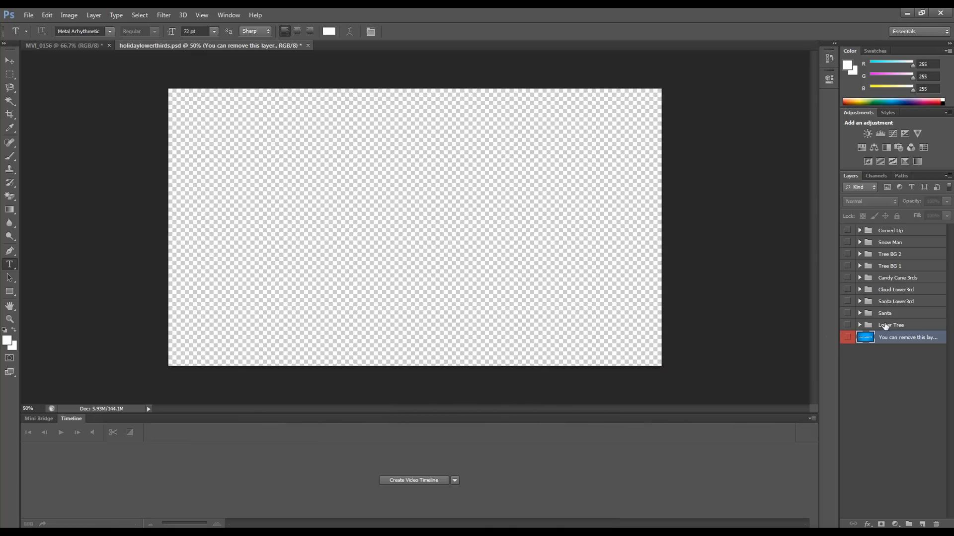
click(884, 304)
click(847, 301)
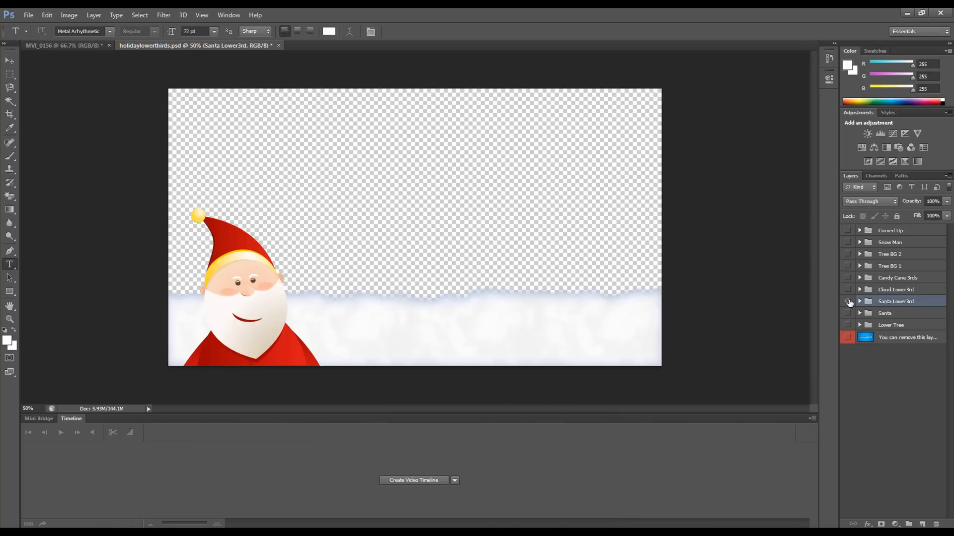
Step: Hide the Santa Lower3rd group and show the Lower Tree group instead
click(847, 301)
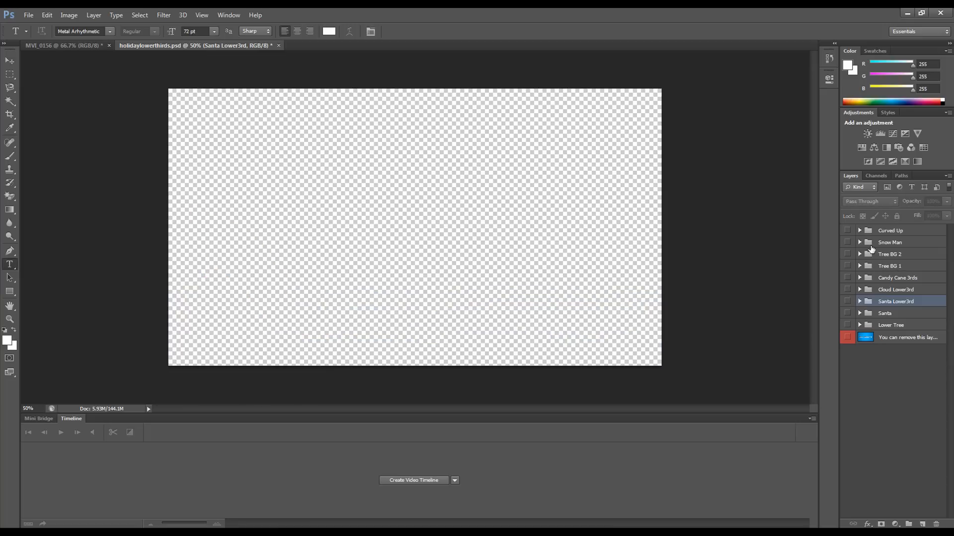
click(895, 325)
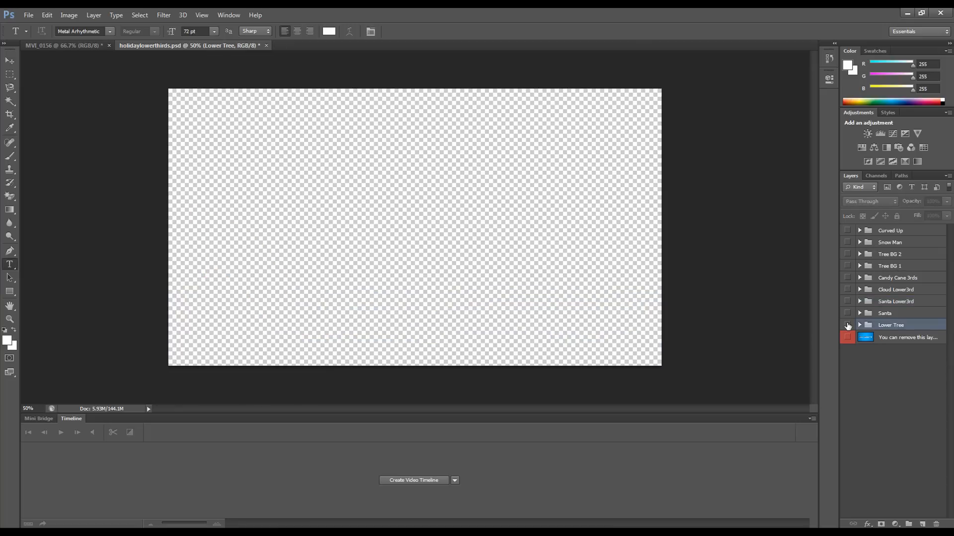
click(847, 325)
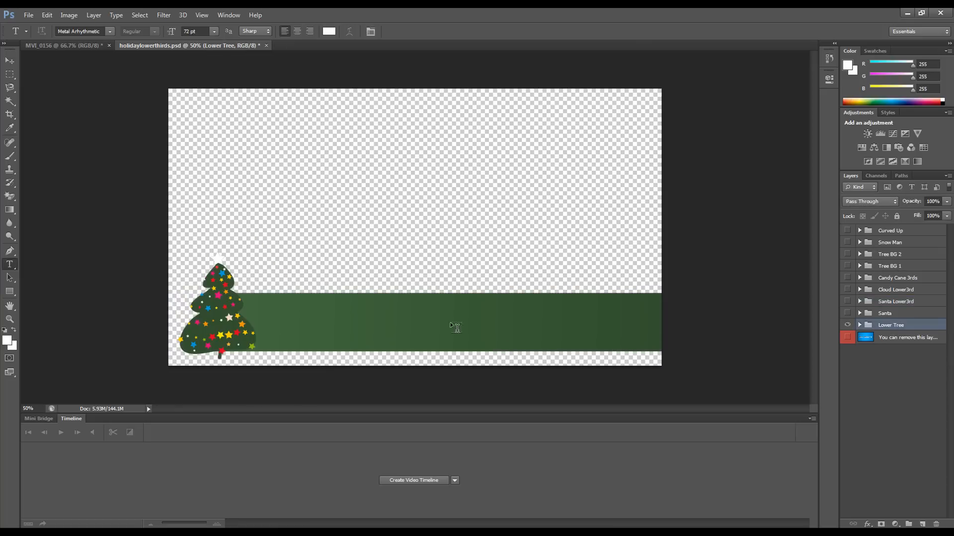
Step: Add the text PARK ADVENTURES at 150 pt and center it on the green banner beside the tree
click(359, 334)
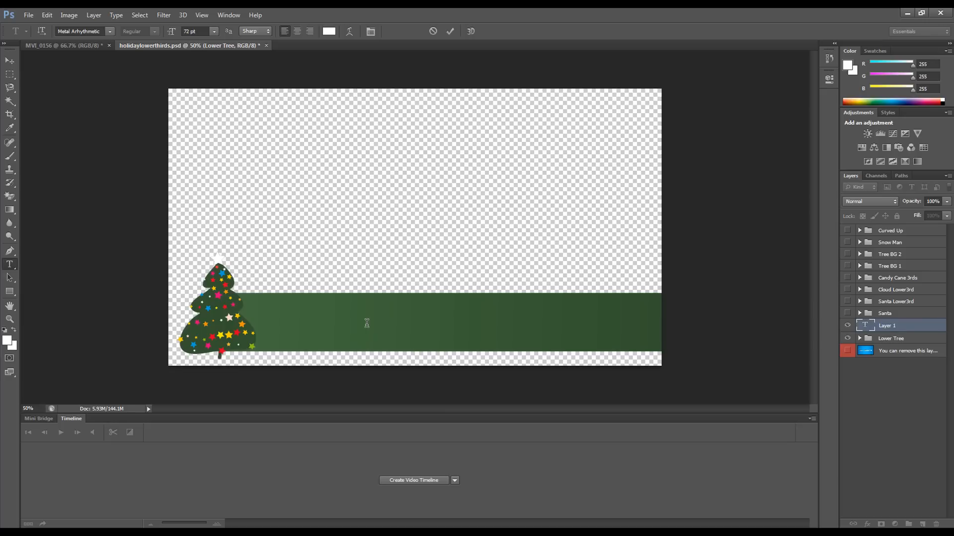
text(MARK ADVENTURES)
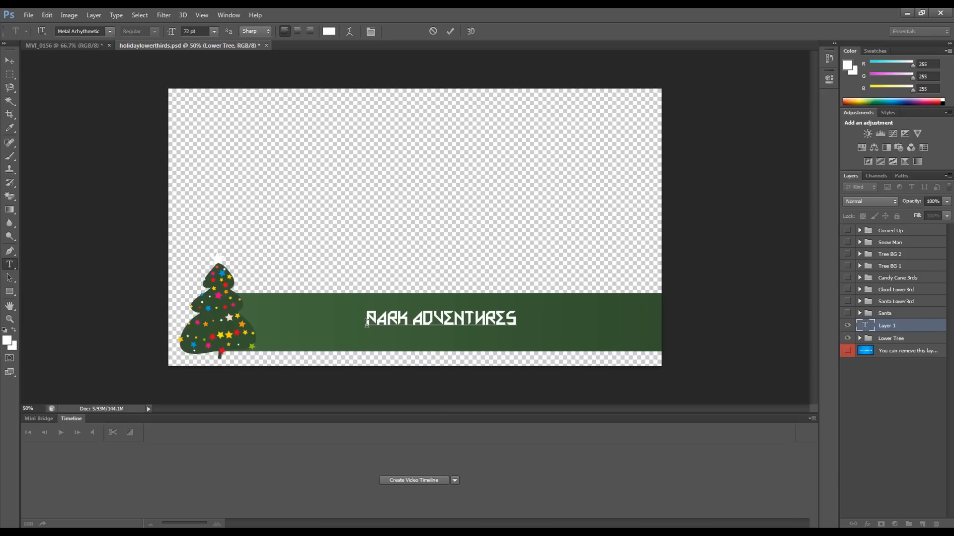
key(ctrl+a)
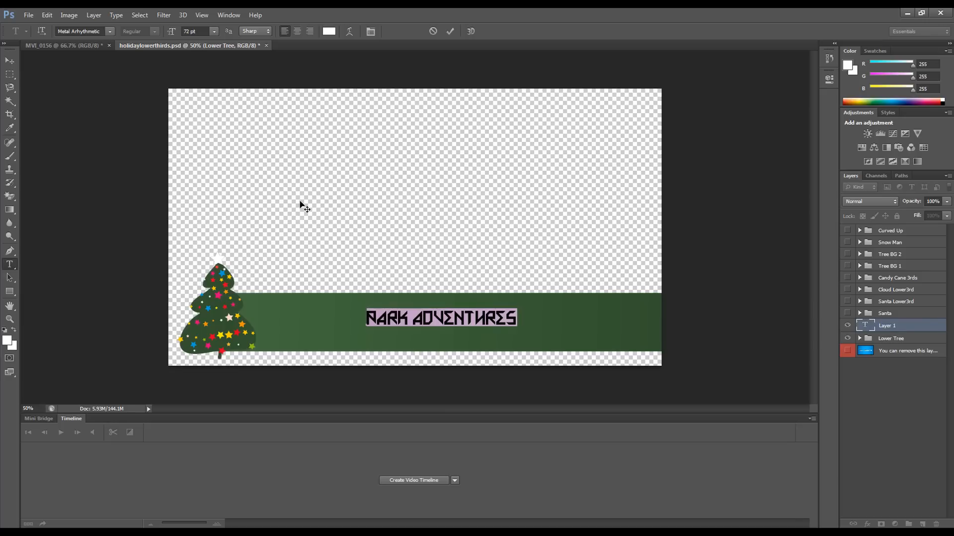
click(177, 31)
text(250)
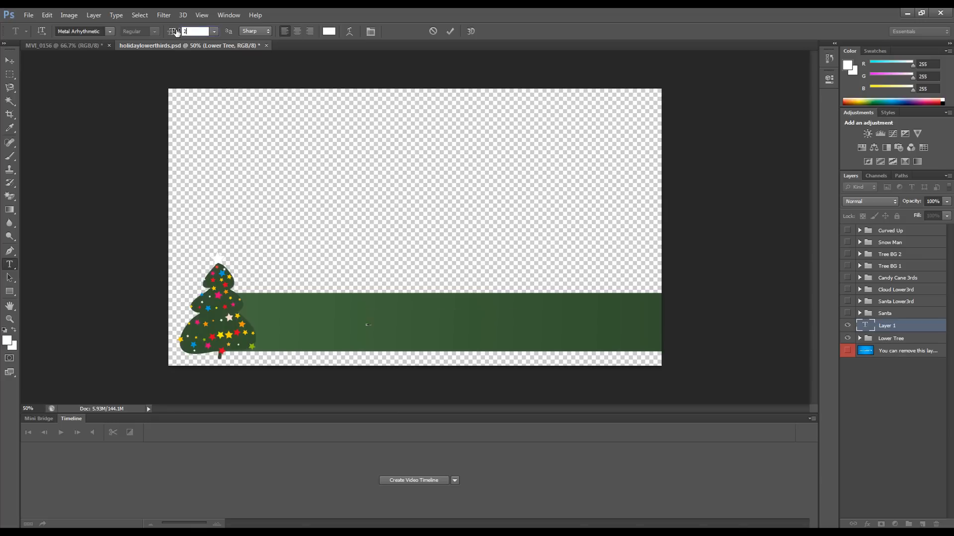
key(Return)
key(BackSpace)
key(BackSpace)
key(BackSpace)
text(150)
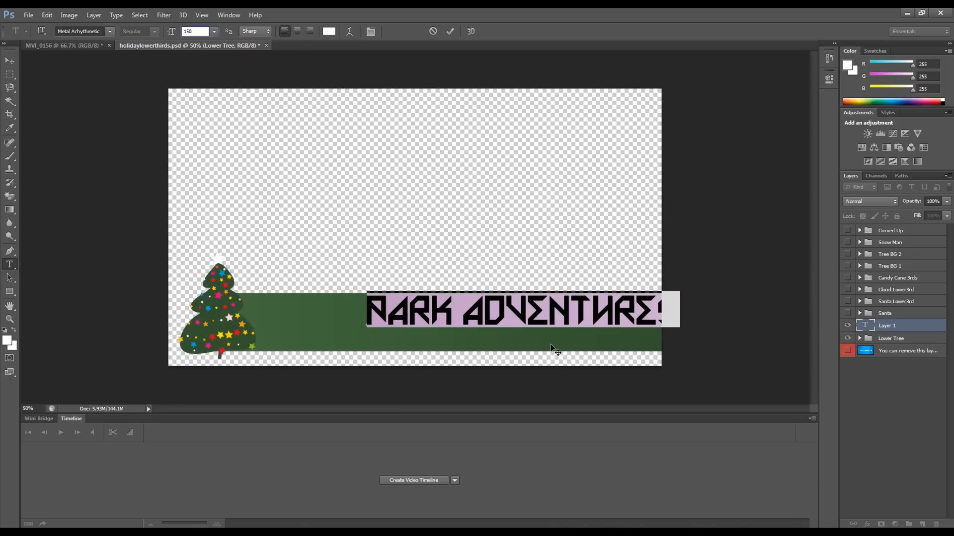
key(Return)
drag(470, 358, 482, 357)
key(ctrl+Return)
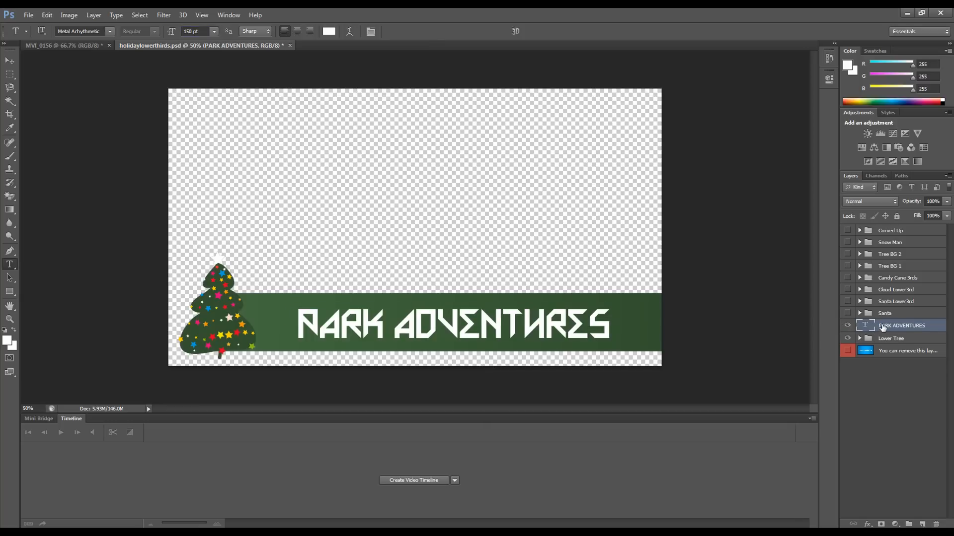
Step: Move the PARK ADVENTURES text layer into the Lower Tree group, above the Tree layer
key(Delete)
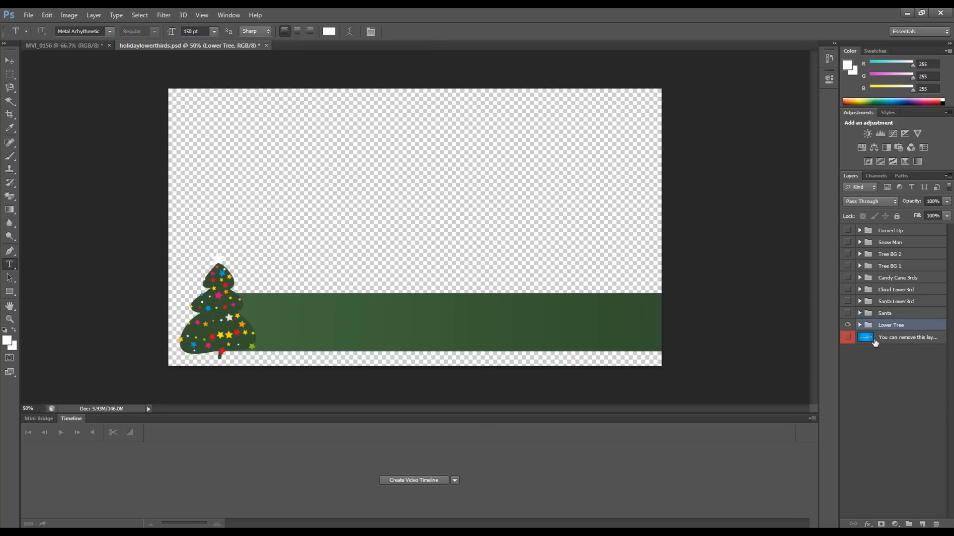
right_click(865, 328)
click(894, 326)
click(860, 326)
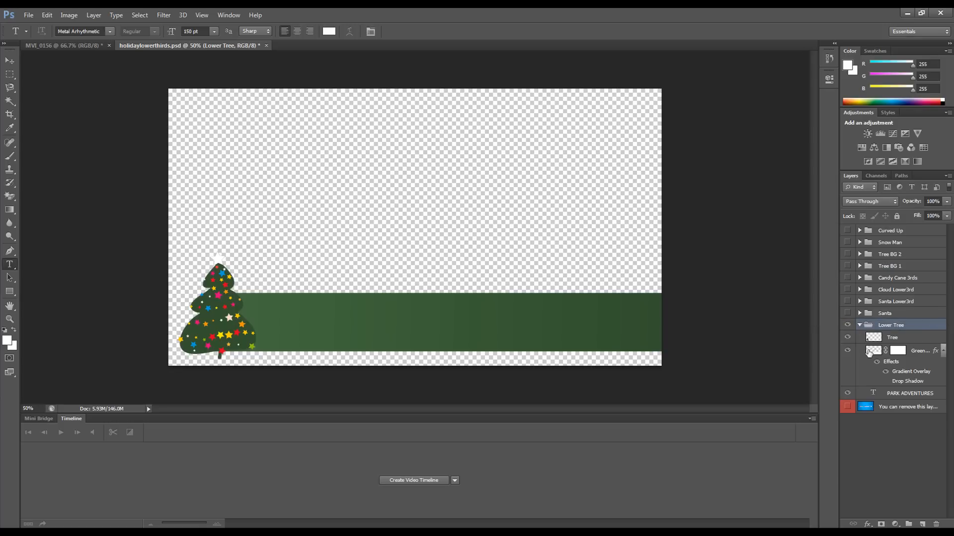
drag(881, 393, 877, 337)
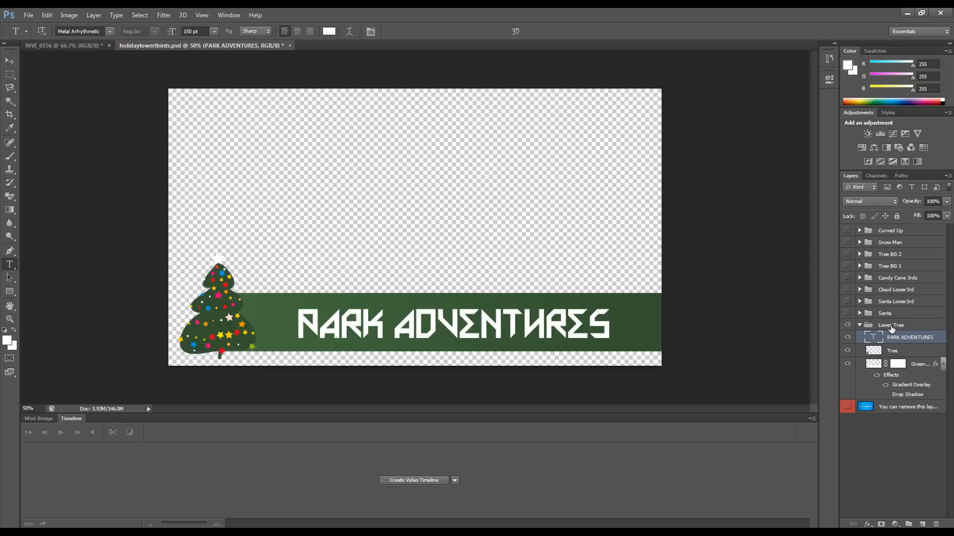
Step: Select the Lower Tree group and the whole canvas, and make a merged copy of the visible lower third
right_click(892, 329)
click(891, 327)
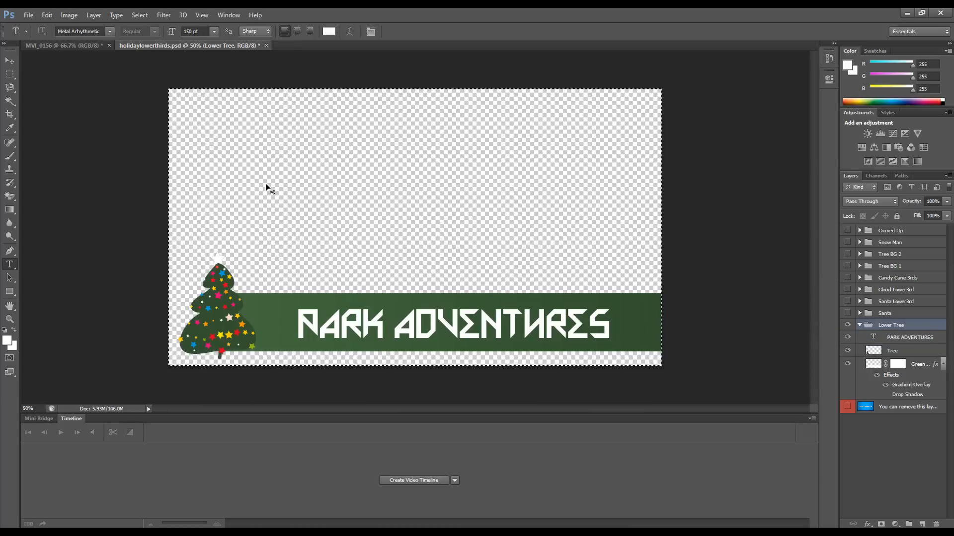
click(47, 15)
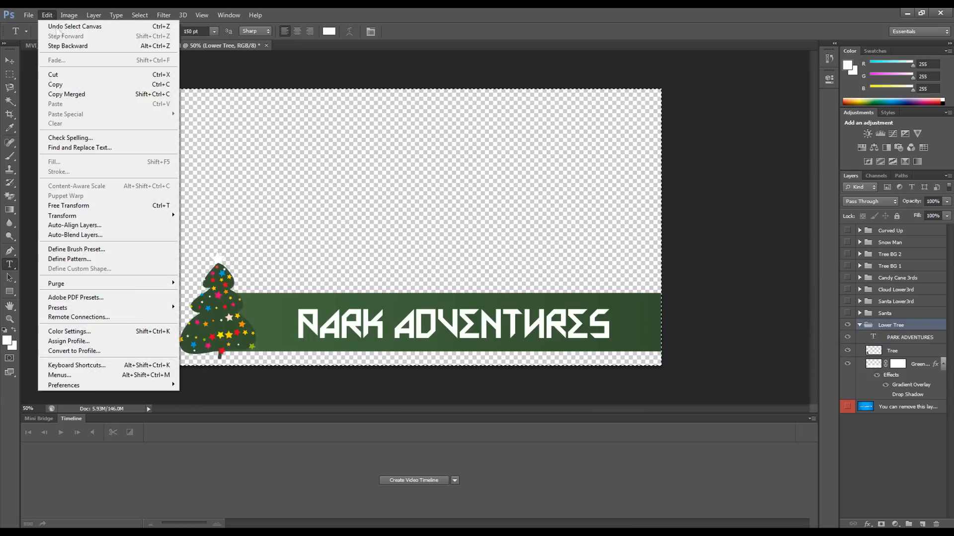
click(78, 94)
Step: In the MVI_0156 document, add a new video group above Video Group 2 and paste the copied lower third into it
click(66, 45)
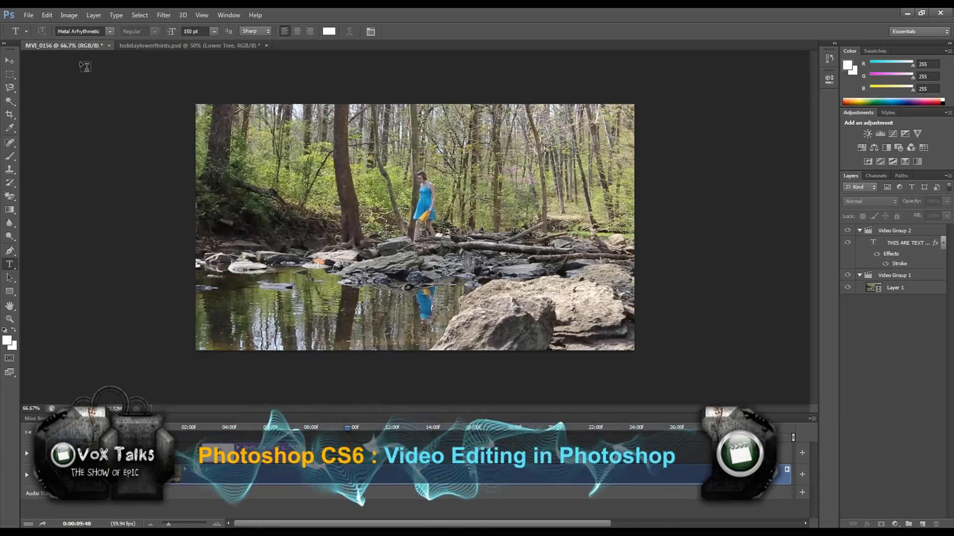
click(109, 453)
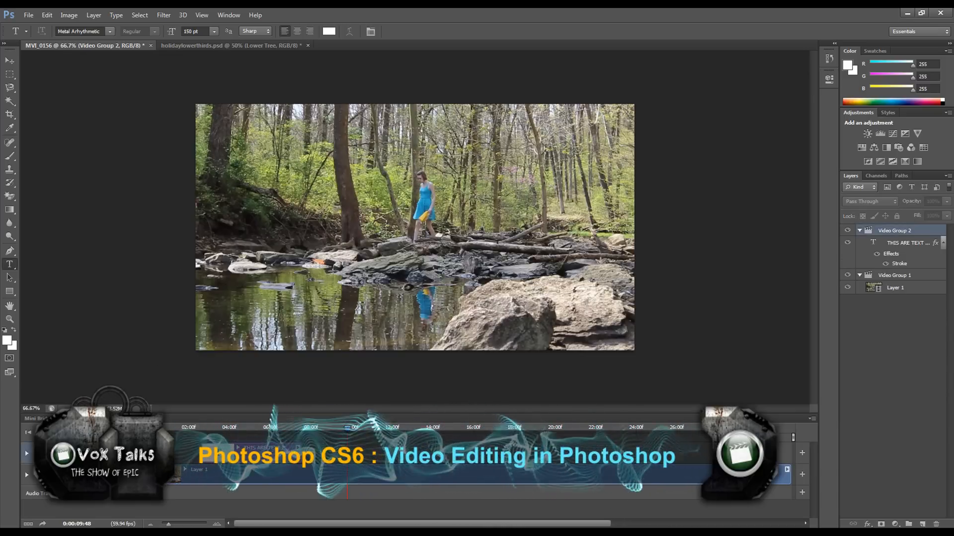
click(133, 453)
click(181, 486)
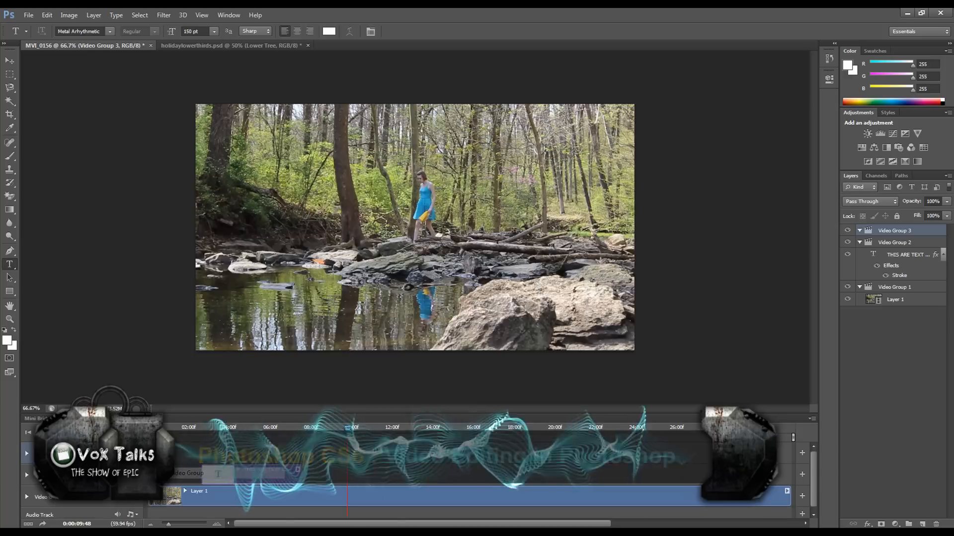
click(154, 452)
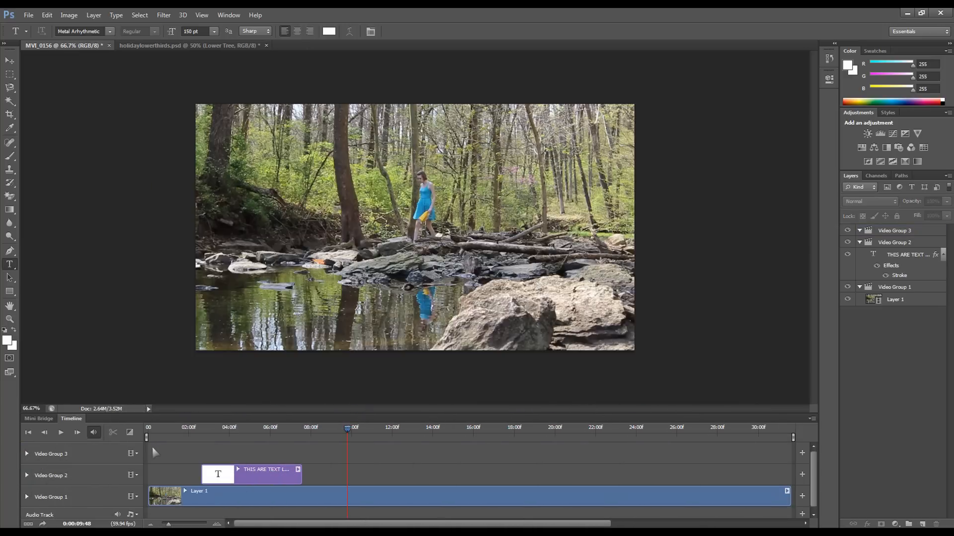
key(ctrl+v)
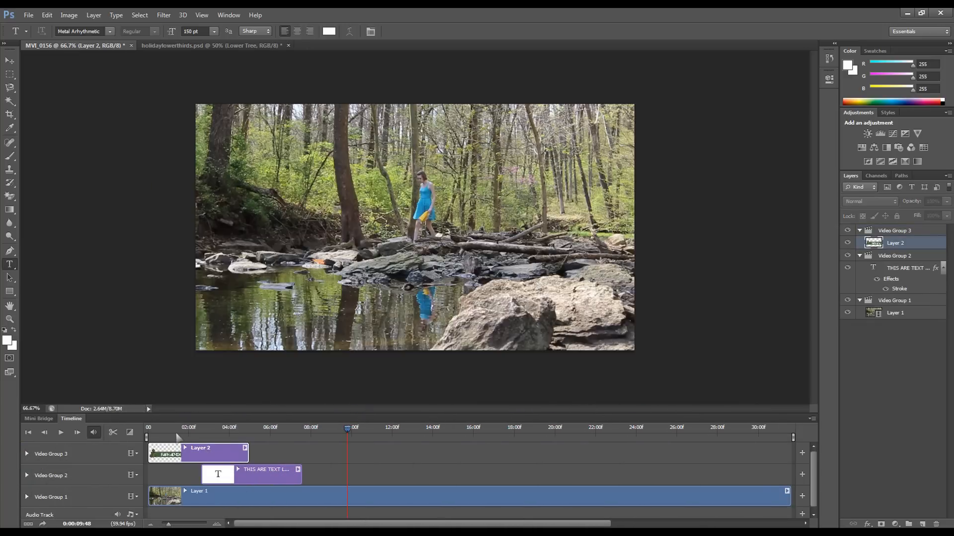
Step: At 0:00:01:32, scale the pasted lower third down and fit it into the bottom-right corner of the video frame
click(178, 433)
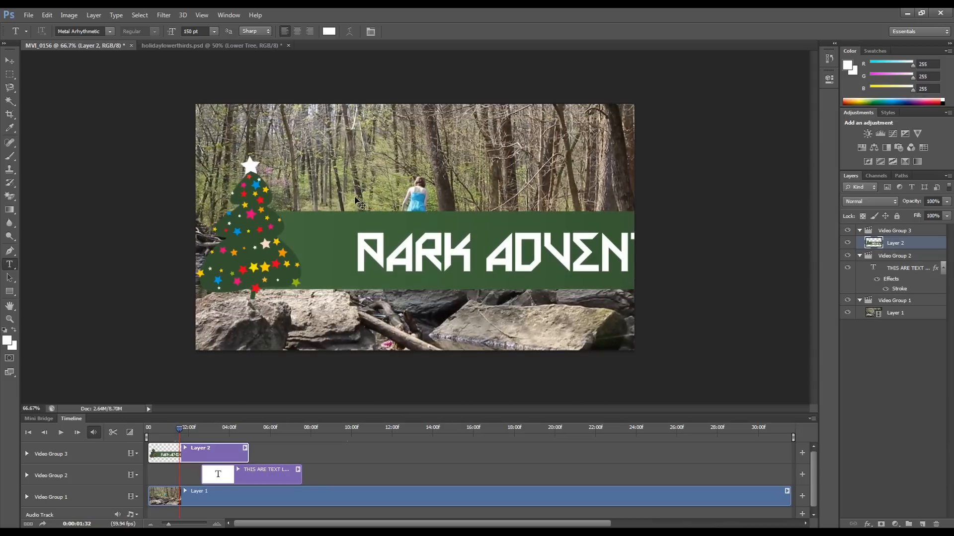
key(ctrl+t)
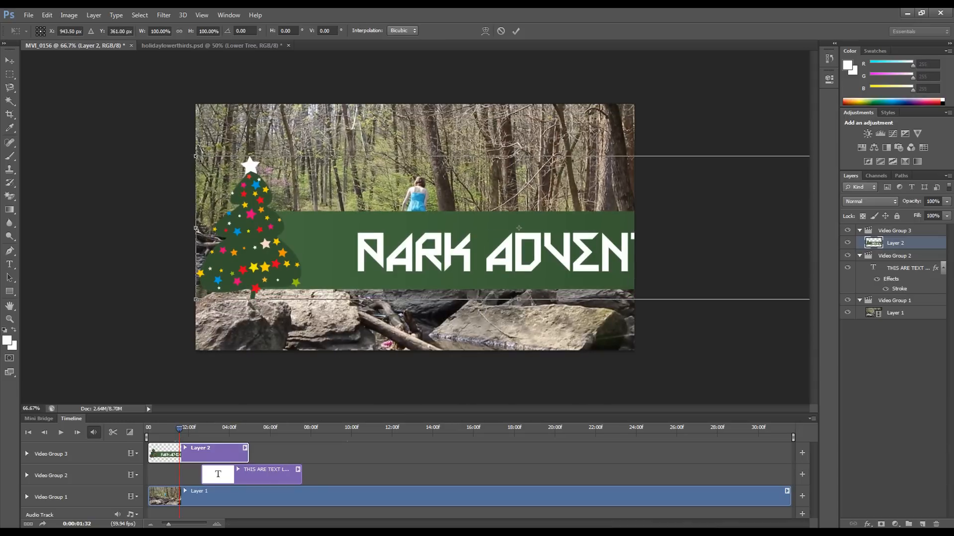
drag(198, 159, 456, 220)
drag(510, 255, 302, 316)
key(t)
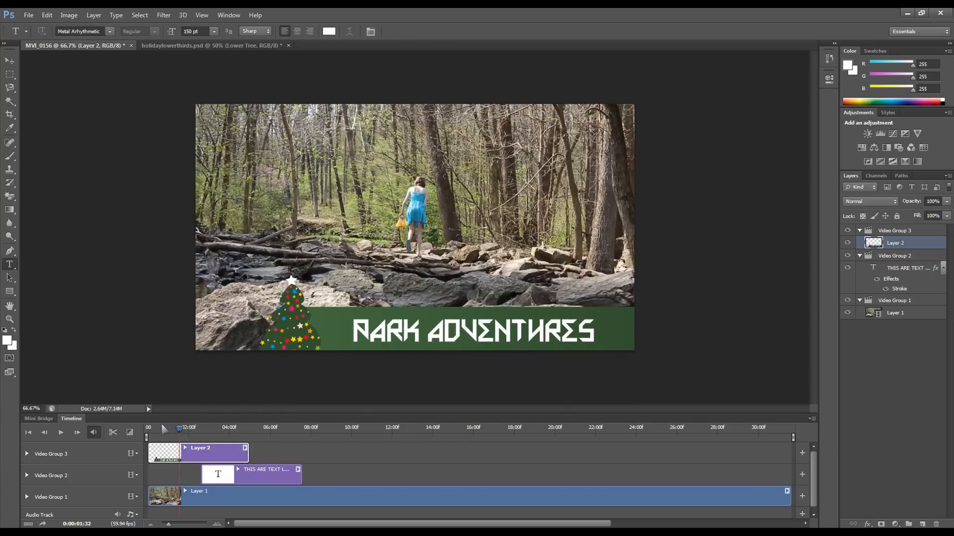
Step: At 0:00:11:02, add a Brightness/Contrast adjustment to the Layer 1 clip with brightness -22 and contrast 13
drag(164, 430, 372, 438)
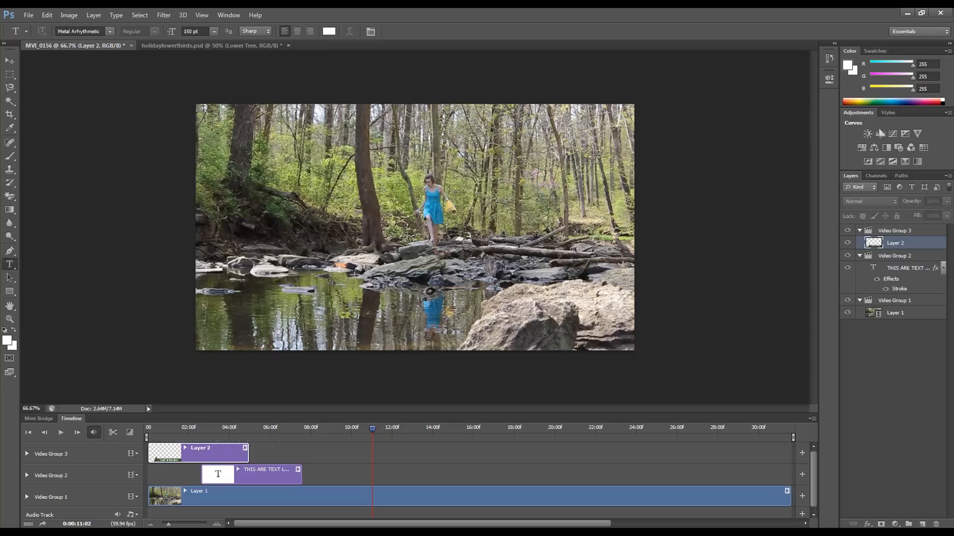
click(392, 505)
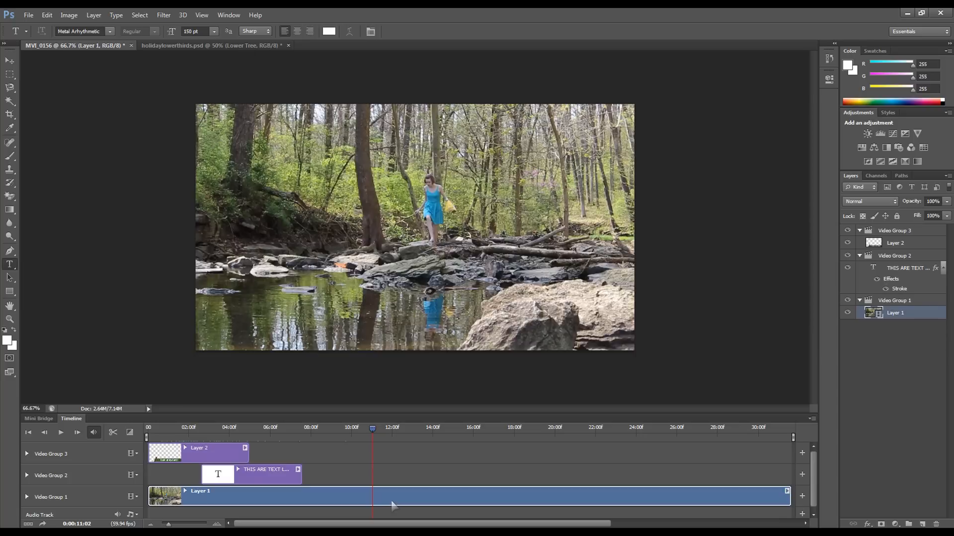
click(868, 134)
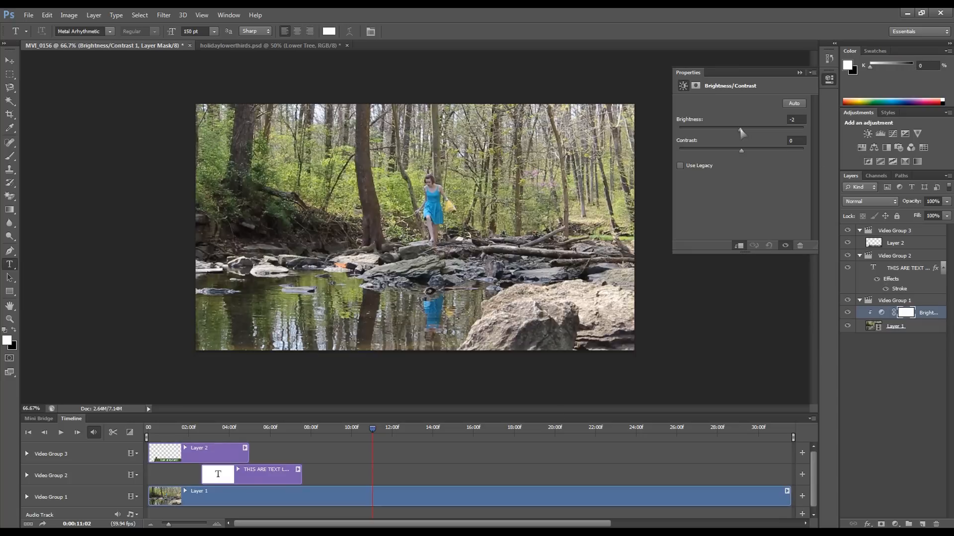
drag(741, 130, 736, 130)
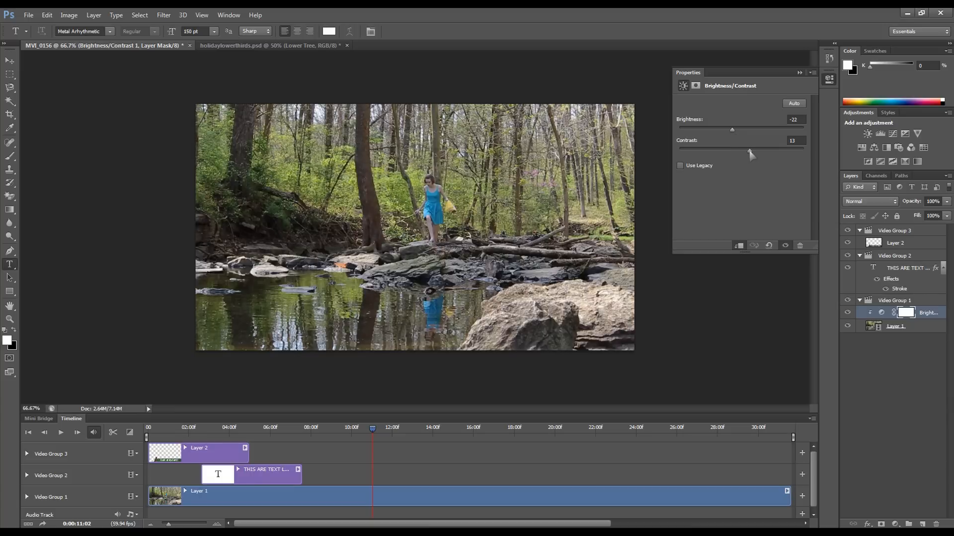
Step: Add a Hue/Saturation adjustment to the clip with hue +8, saturation +19 and lightness -4
click(861, 148)
drag(742, 164, 742, 144)
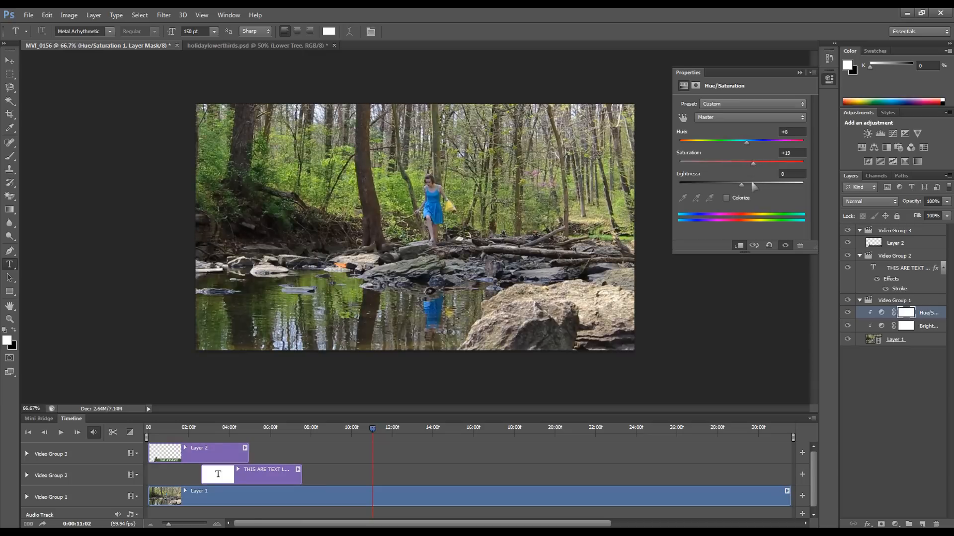
drag(741, 184, 740, 182)
Step: Add a second Brightness/Contrast adjustment with brightness -10 and contrast 12, and a second Hue/Saturation adjustment at default values
click(867, 134)
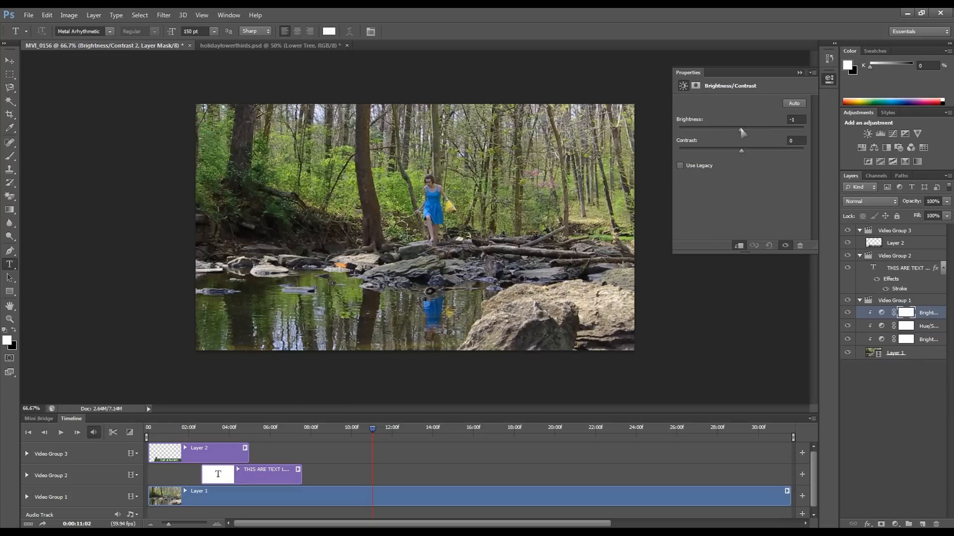
drag(741, 129, 746, 151)
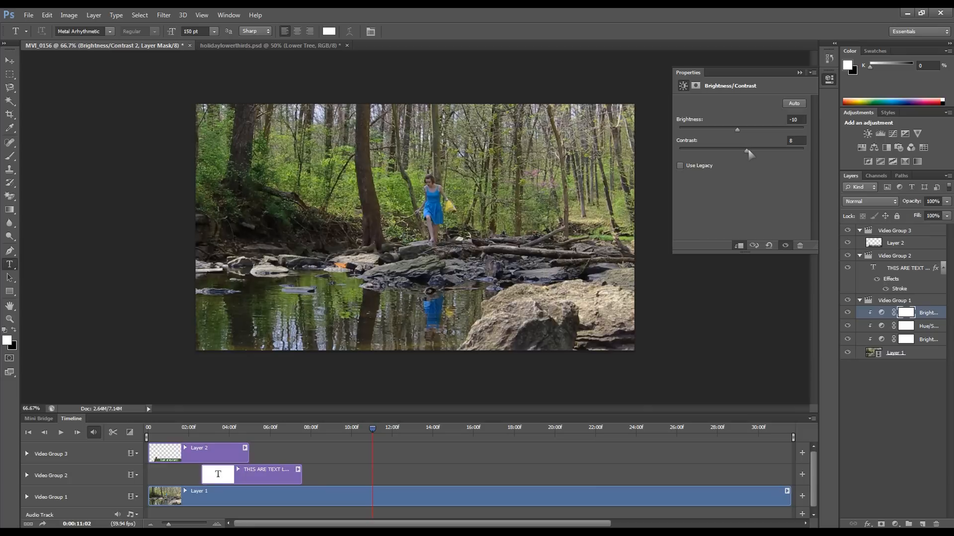
click(862, 148)
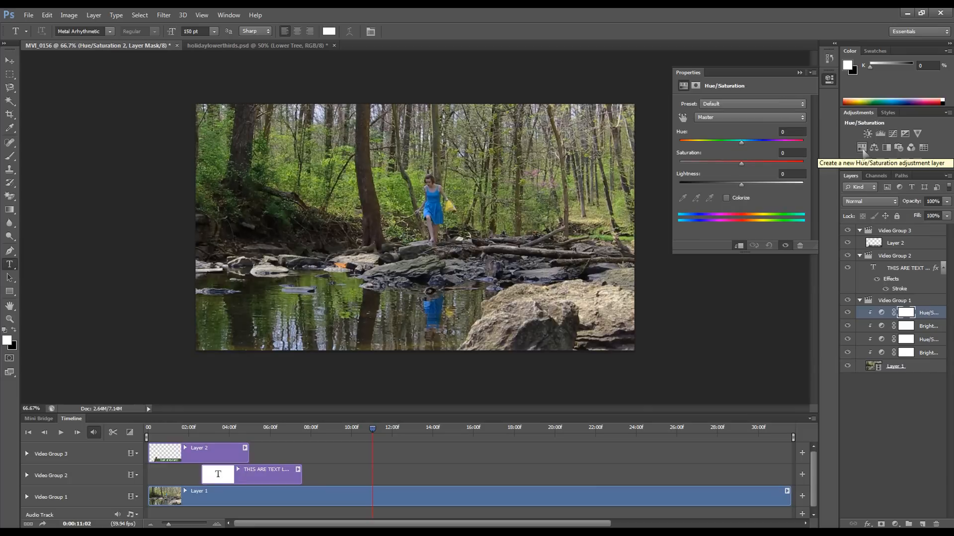
Step: Hide the two upper adjustment layers and review the settings of the first Hue/Saturation and Brightness/Contrast adjustments
click(888, 355)
click(919, 328)
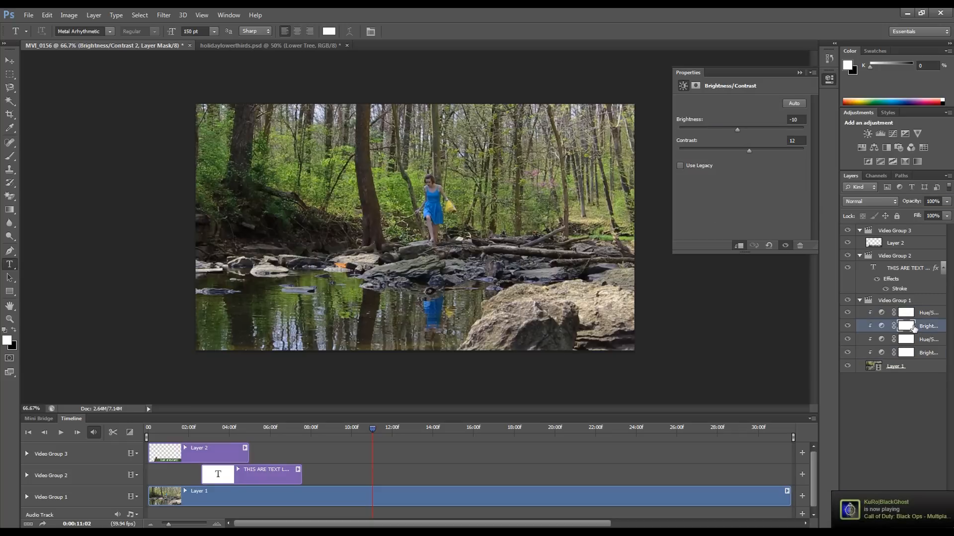
click(848, 326)
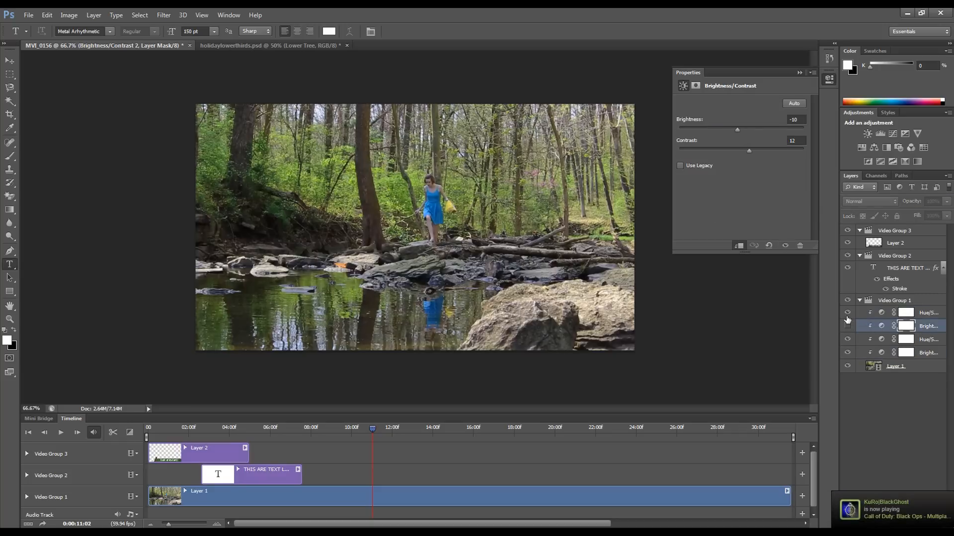
click(848, 313)
click(925, 342)
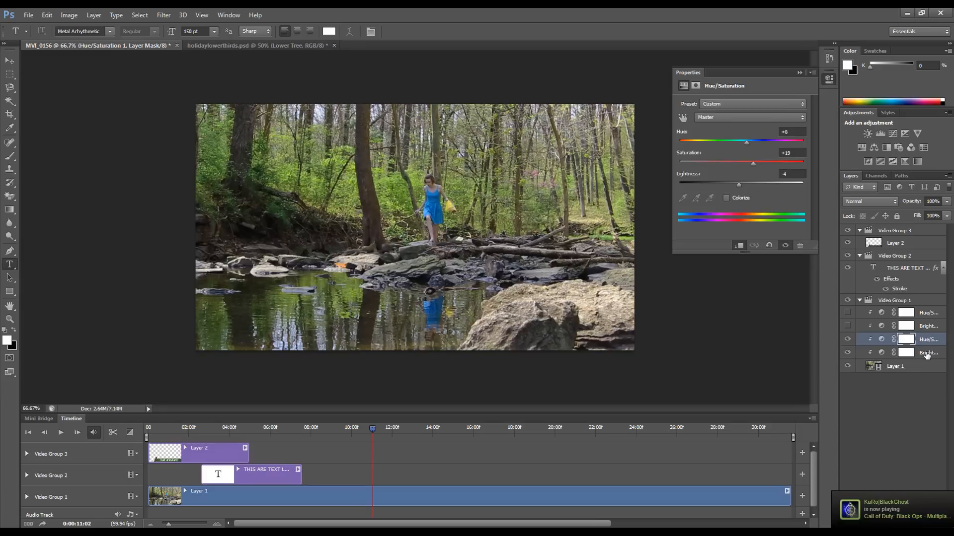
click(926, 354)
click(925, 344)
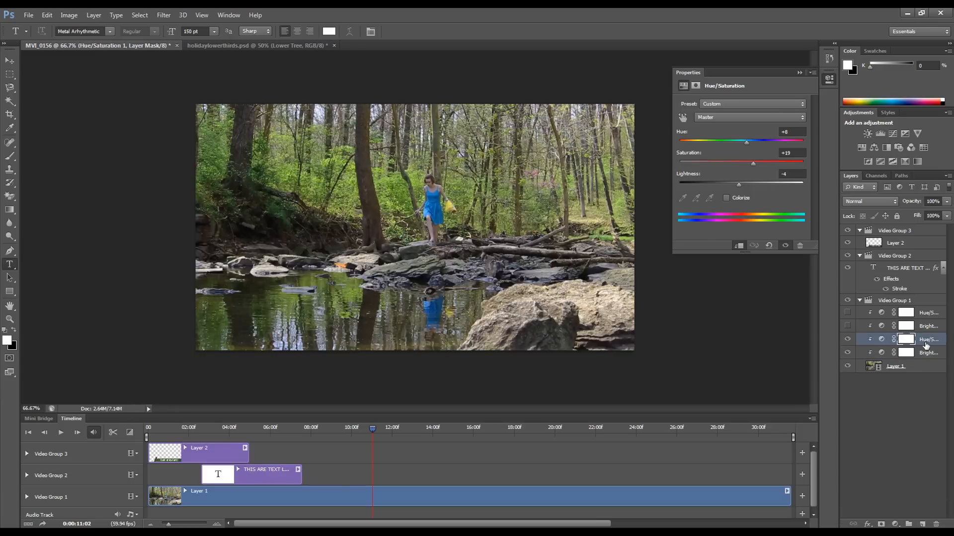
click(925, 354)
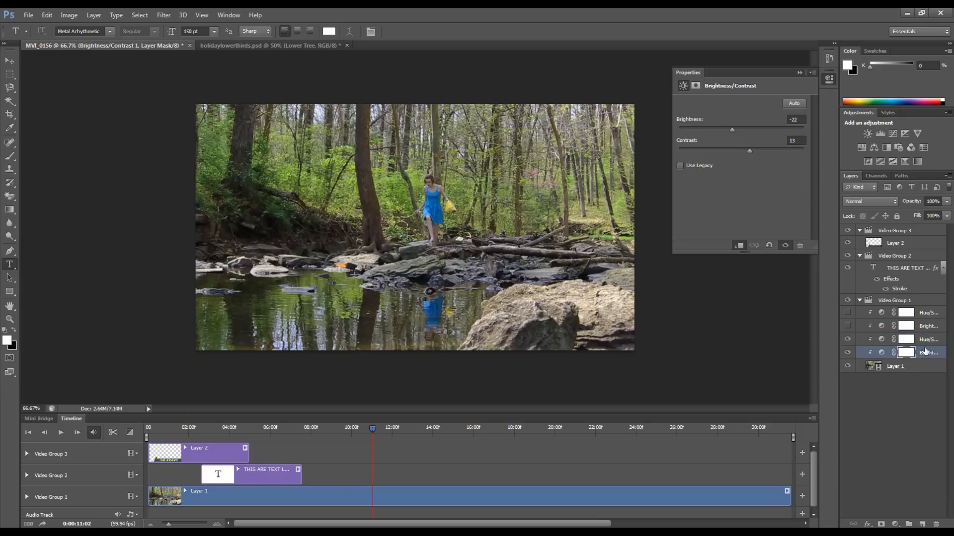
Step: Add default Levels and Curves adjustments to the clip, and hide every adjustment layer except Curves
click(881, 134)
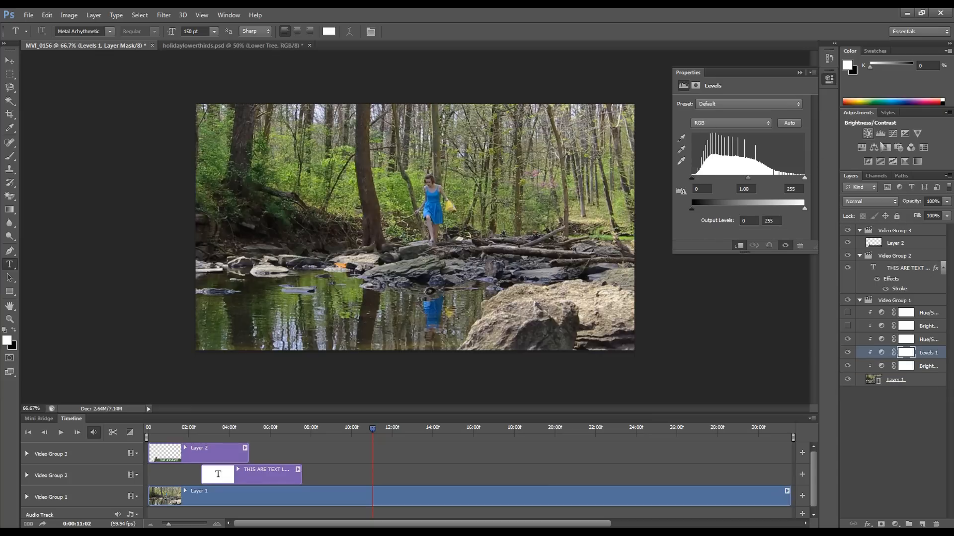
click(897, 135)
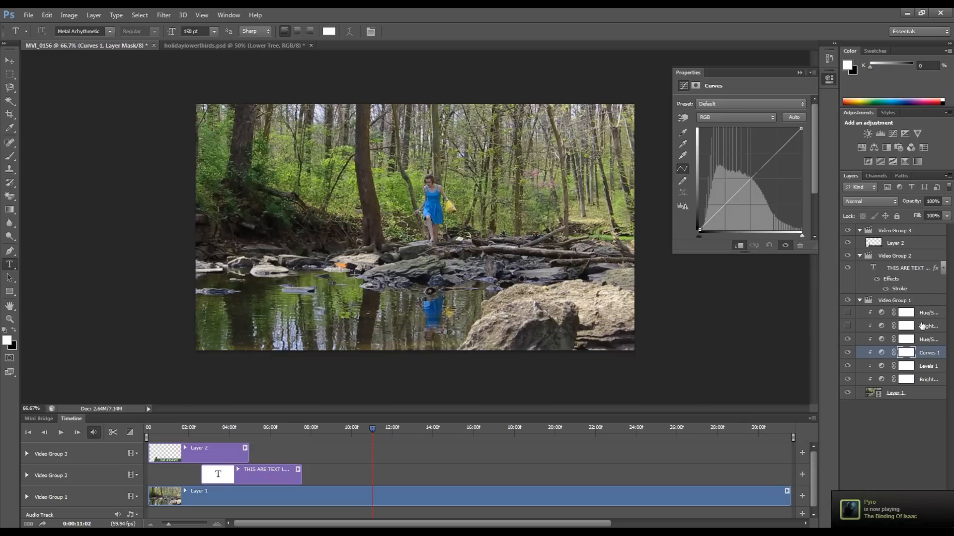
click(847, 353)
click(845, 356)
drag(847, 352, 848, 382)
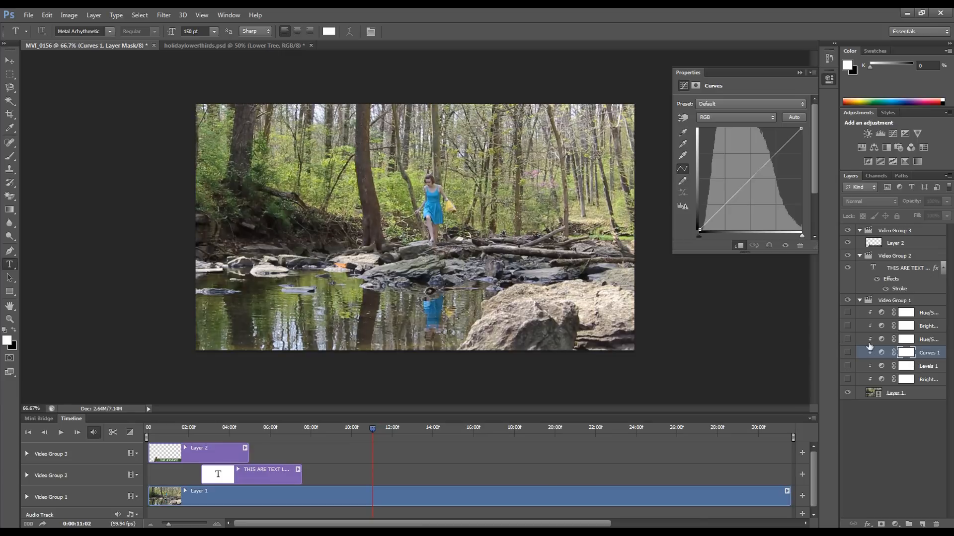
click(848, 352)
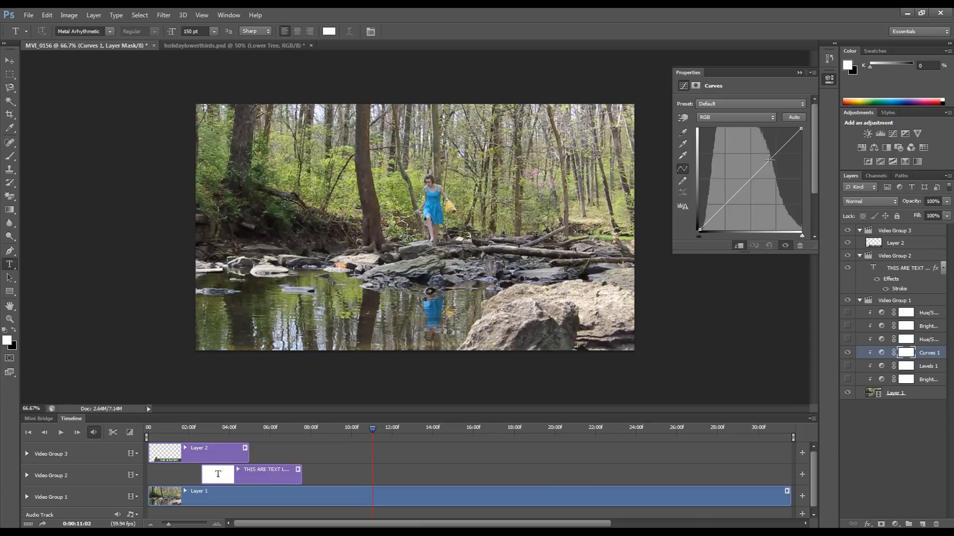
Step: In the Curves adjustment, pull the midtones slightly down on the RGB curve and on the Red channel curve
drag(748, 180, 754, 186)
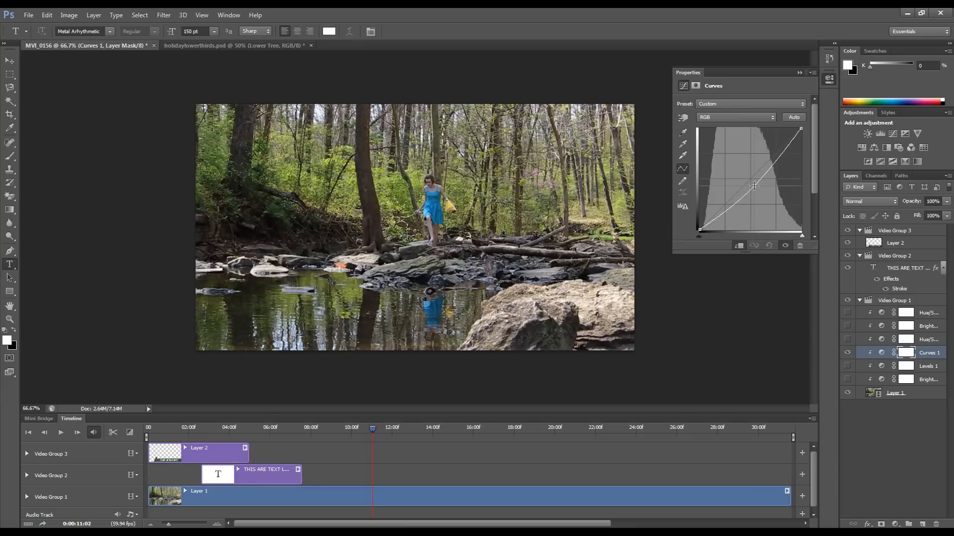
click(755, 117)
click(743, 137)
click(742, 121)
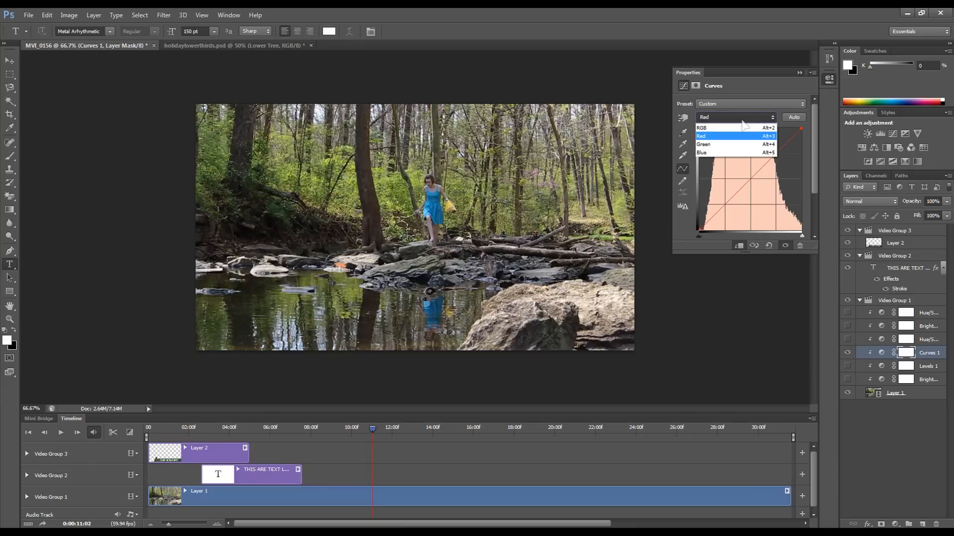
click(742, 122)
drag(749, 178, 753, 184)
Step: Lower the Green curve's midtones and raise the Blue curve's midtones slightly, previewing the clip at 0:00:26:56
click(735, 118)
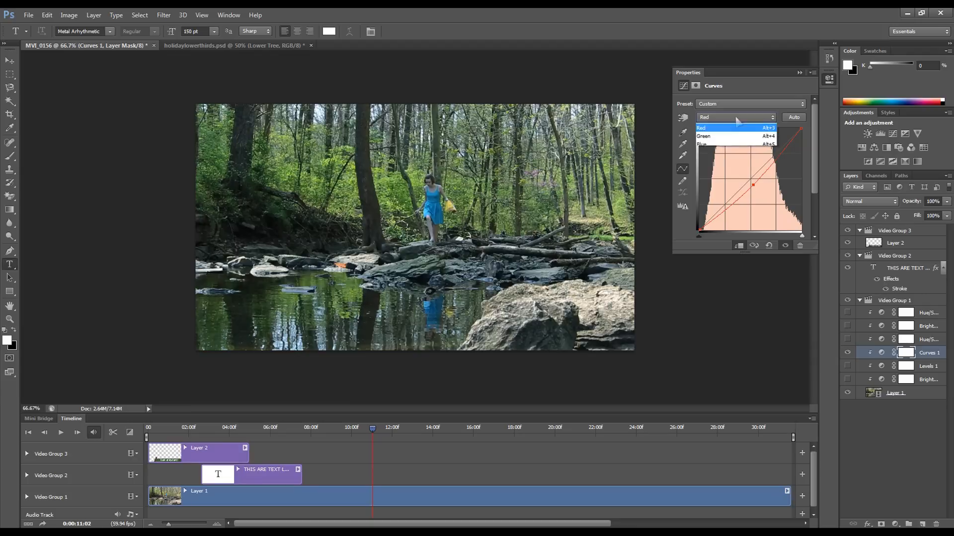
click(738, 144)
drag(748, 182, 754, 186)
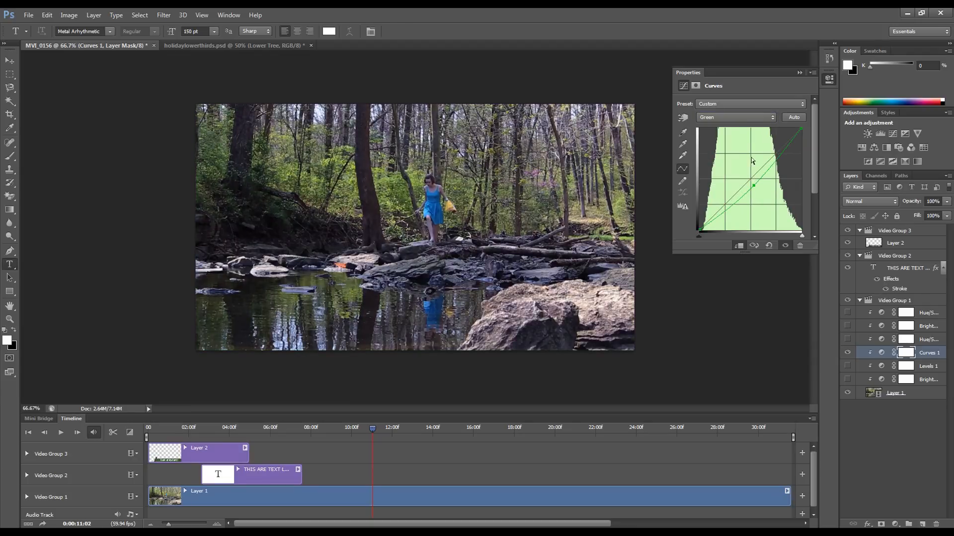
click(744, 123)
click(739, 154)
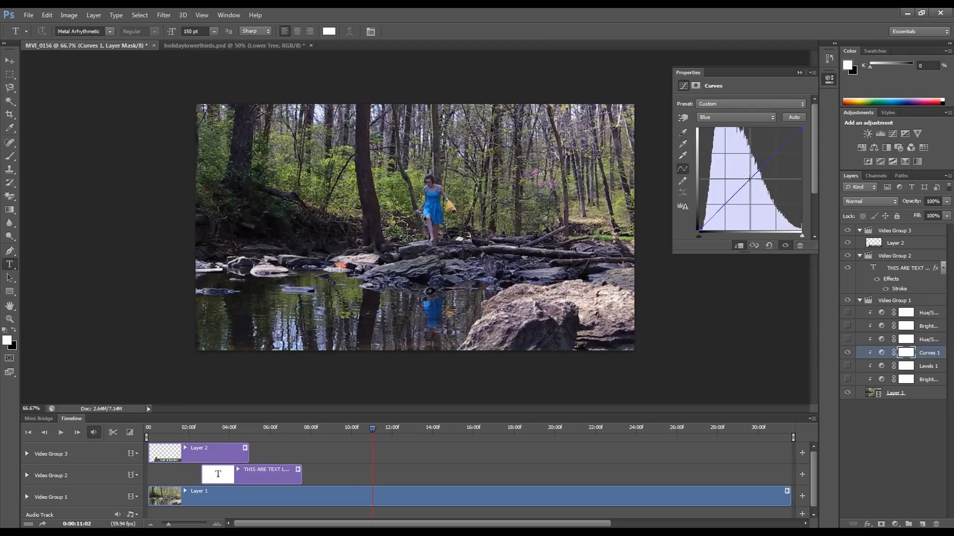
drag(749, 178, 748, 176)
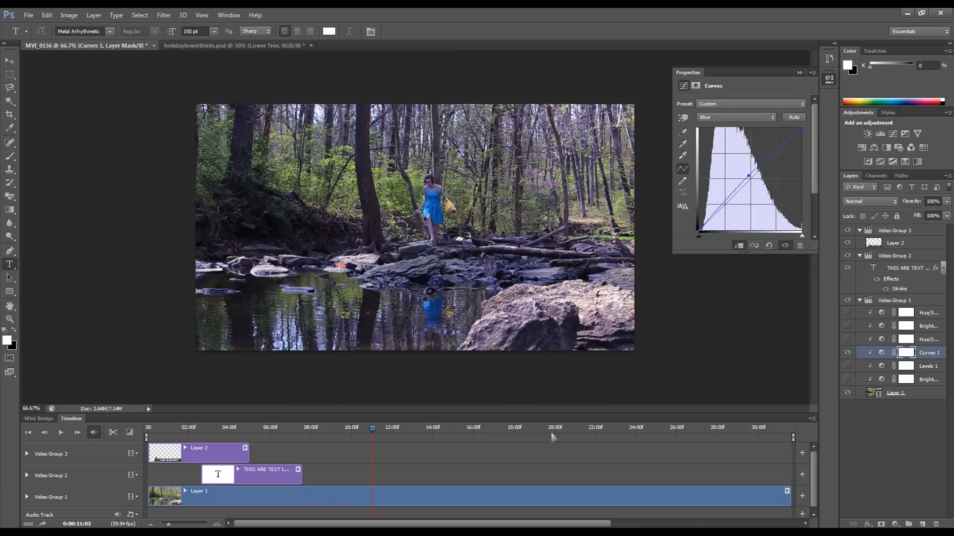
drag(553, 437, 697, 435)
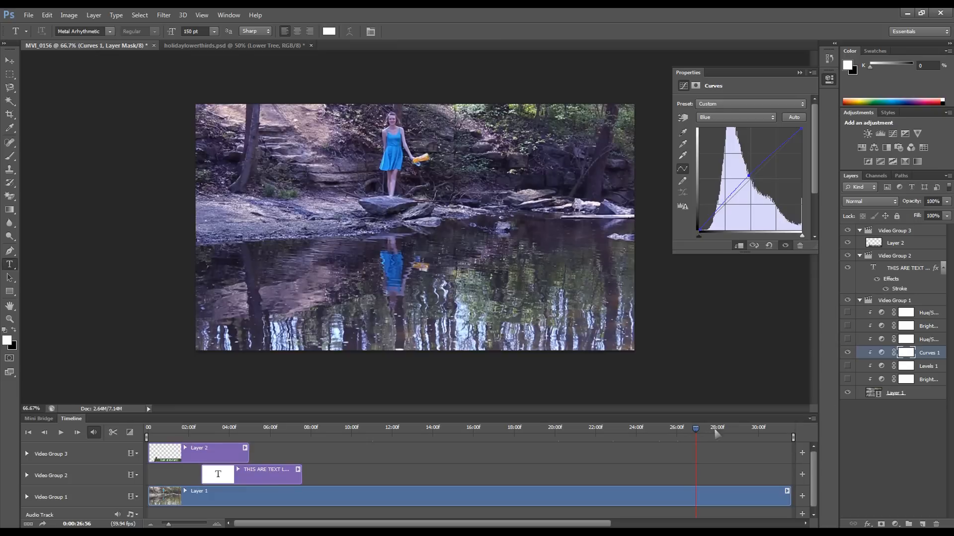
Step: Examine the file formats offered by Save As and close the dialog without saving
click(34, 15)
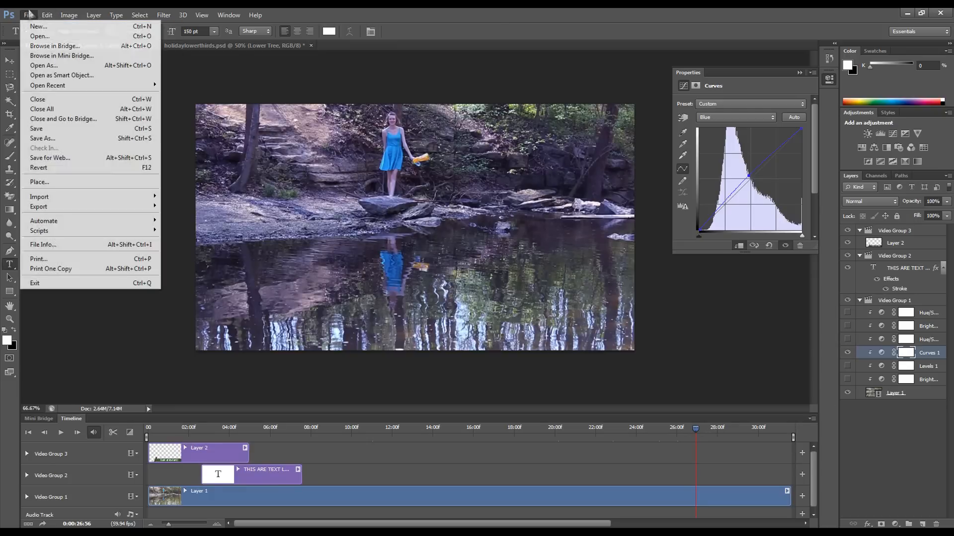
mouse_move(77, 207)
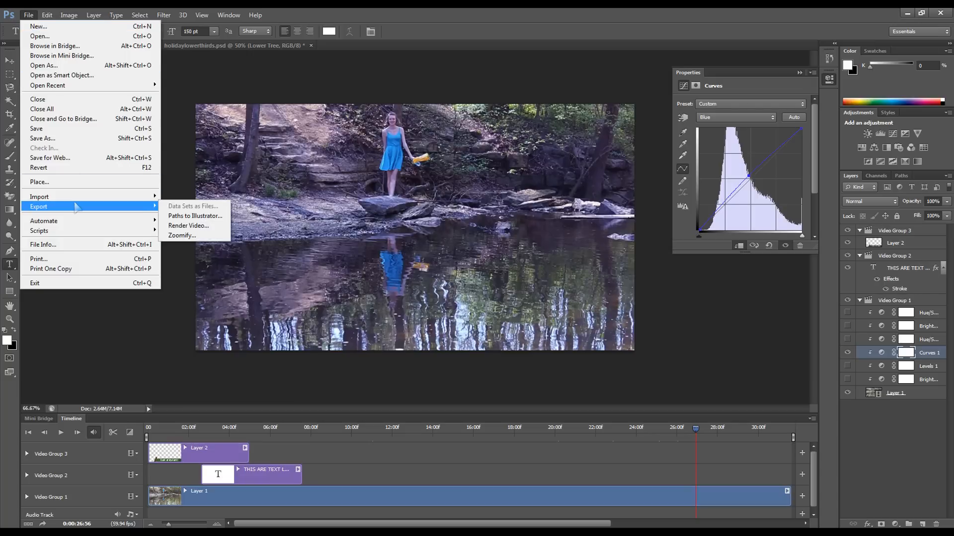
click(64, 139)
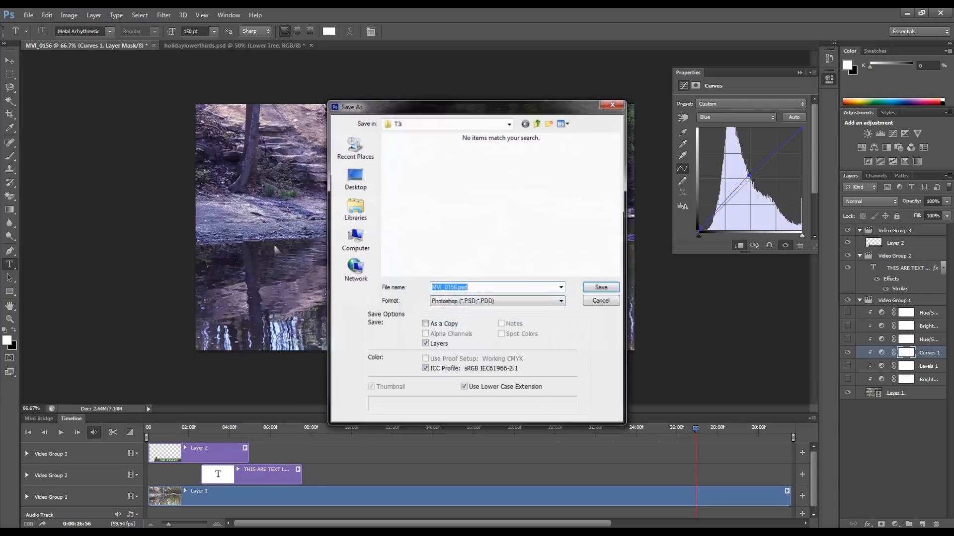
click(485, 305)
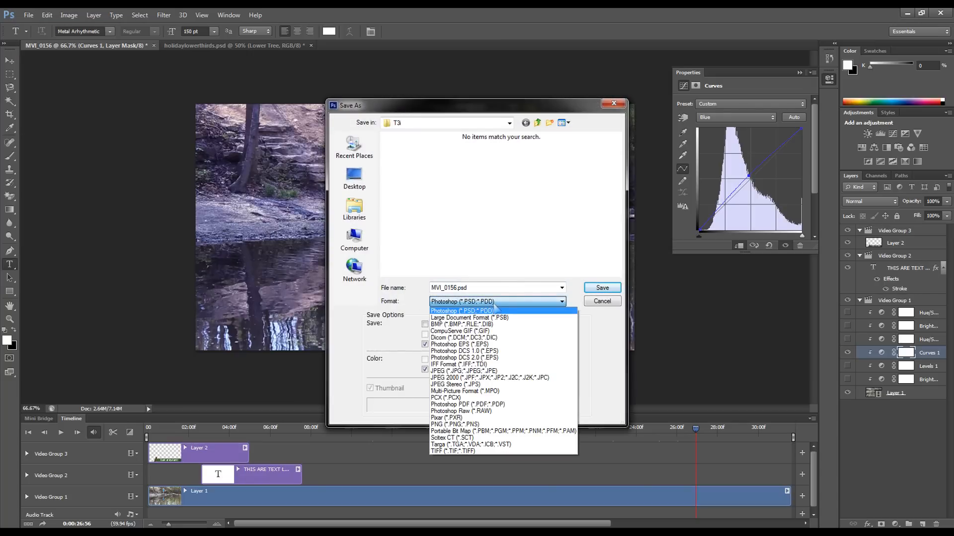
click(495, 304)
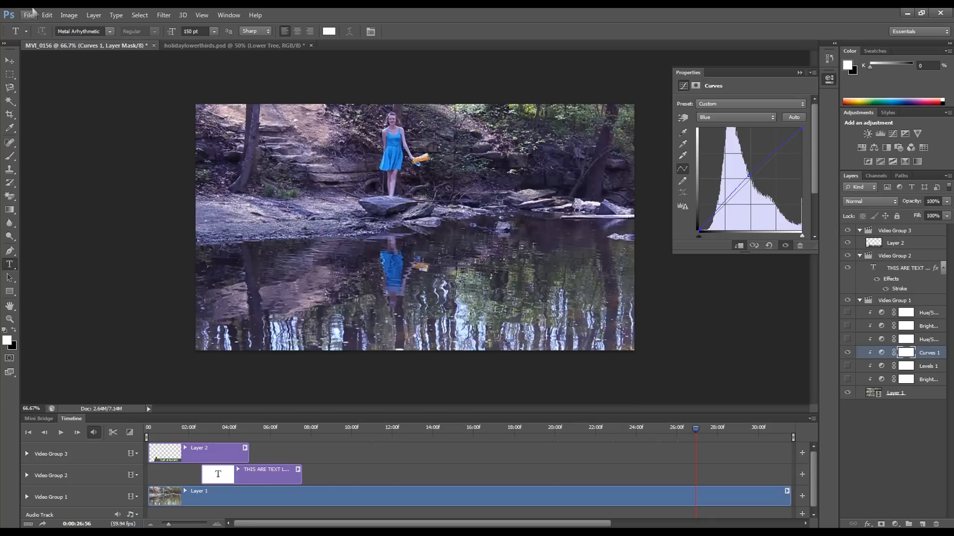
Step: Open the Render Video export settings for the edited clip
click(29, 14)
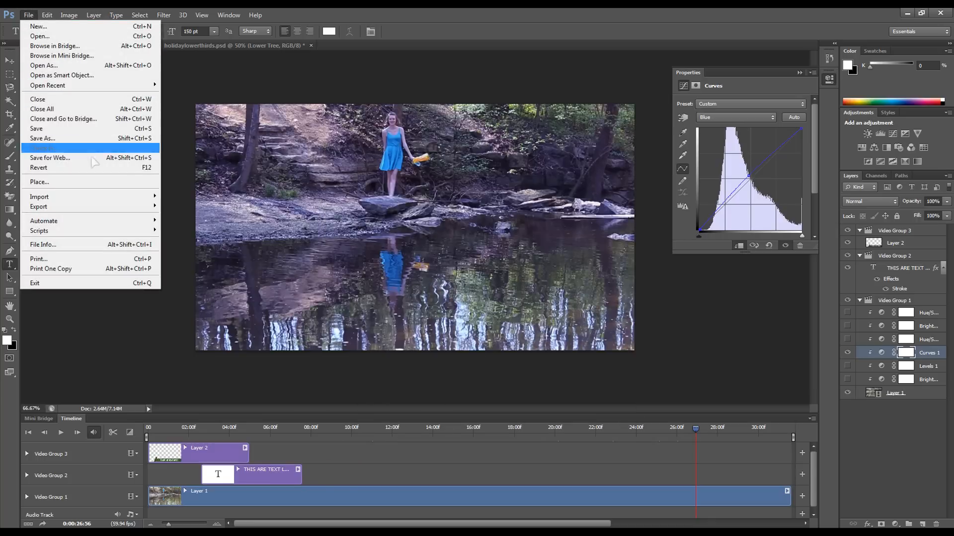
mouse_move(94, 207)
click(208, 224)
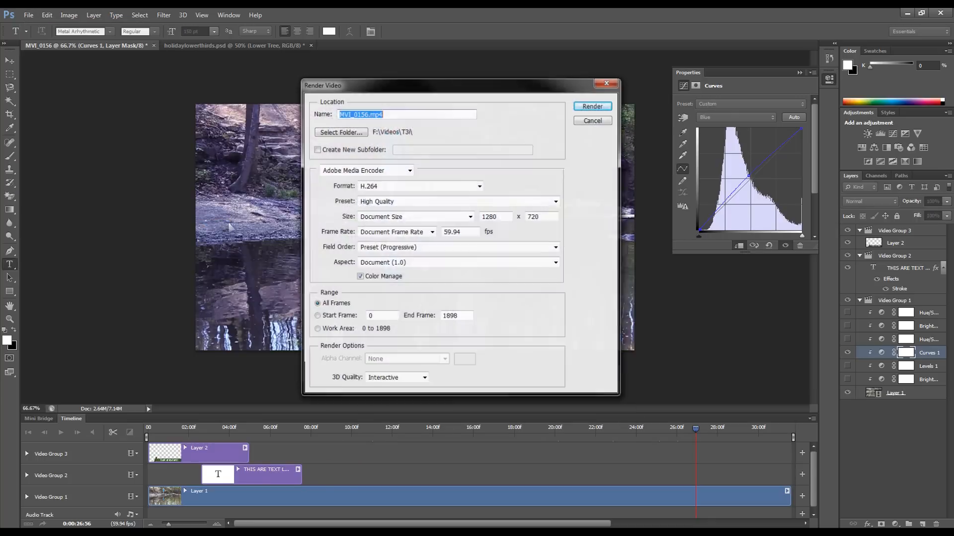
Step: Examine the encoder, format and preset choices available for the video render
click(409, 170)
click(410, 172)
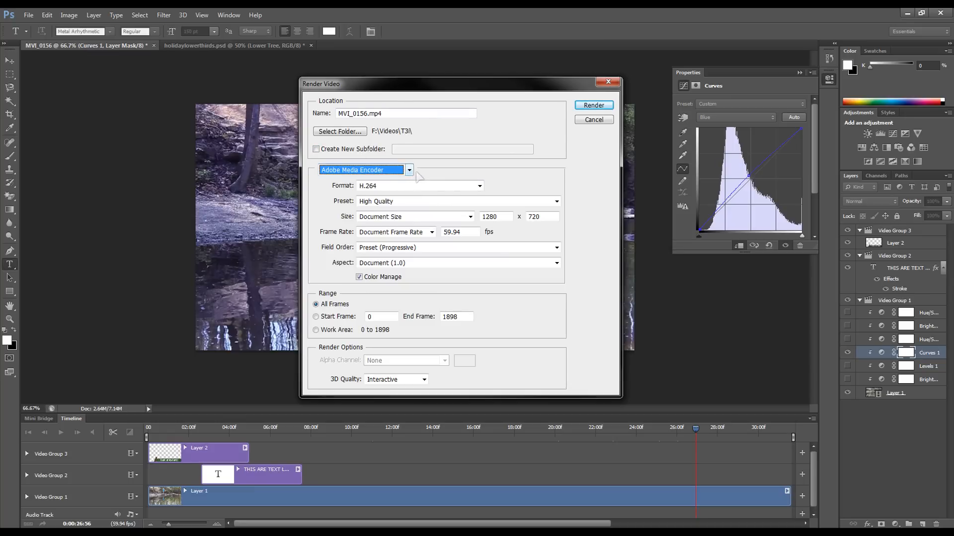
click(419, 172)
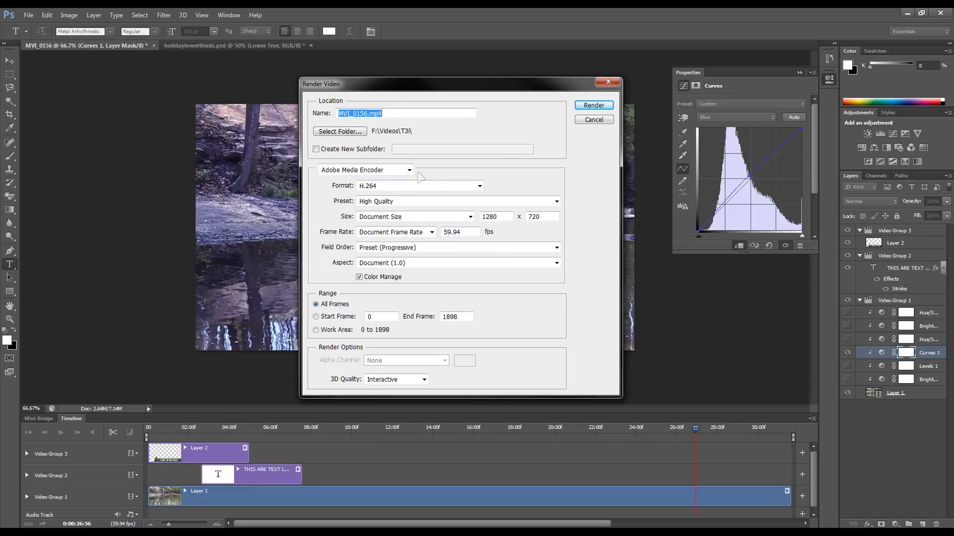
click(410, 171)
click(413, 172)
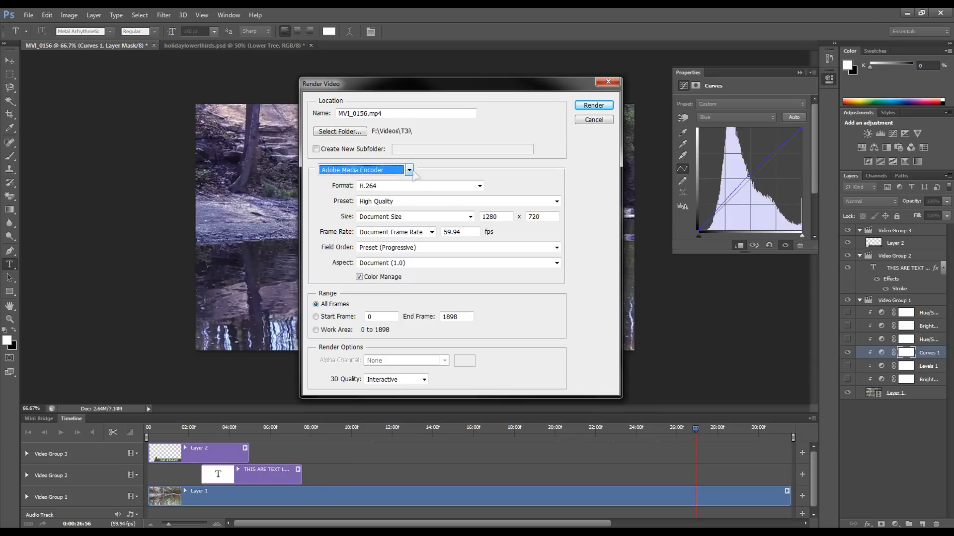
click(410, 171)
click(411, 171)
click(480, 186)
click(480, 186)
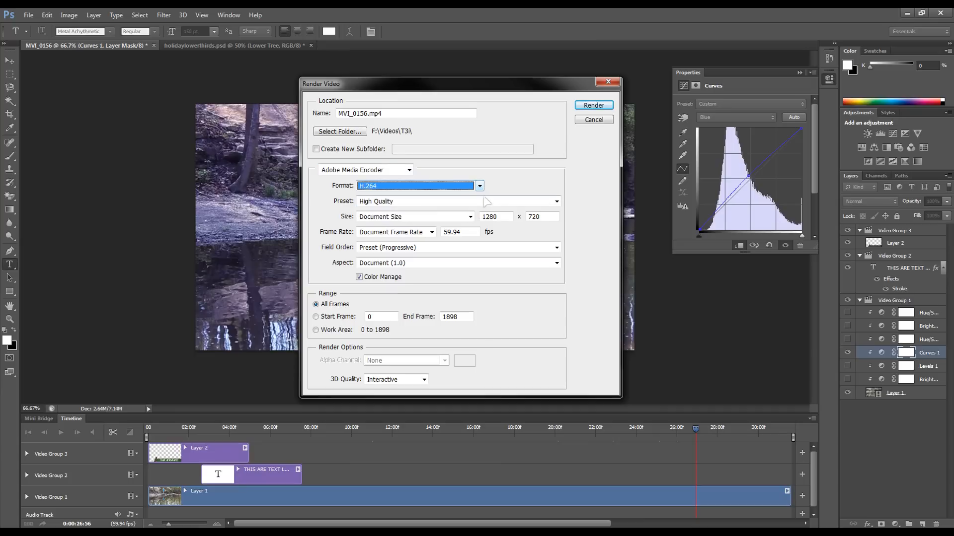
click(555, 203)
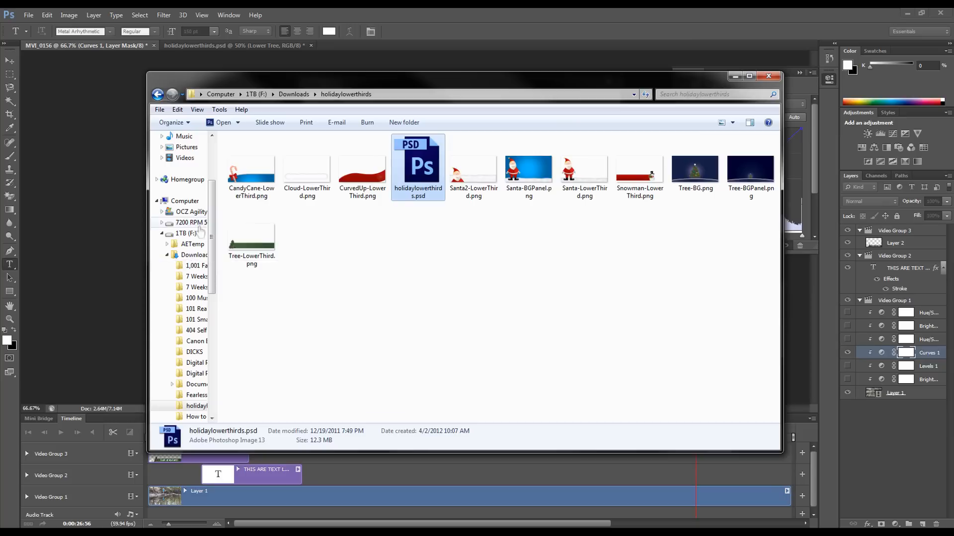
Step: Switch to Windows Explorer and locate the source clip MVI_0156.MOV in the T3i folder of the Videos library
click(184, 158)
double_click(475, 219)
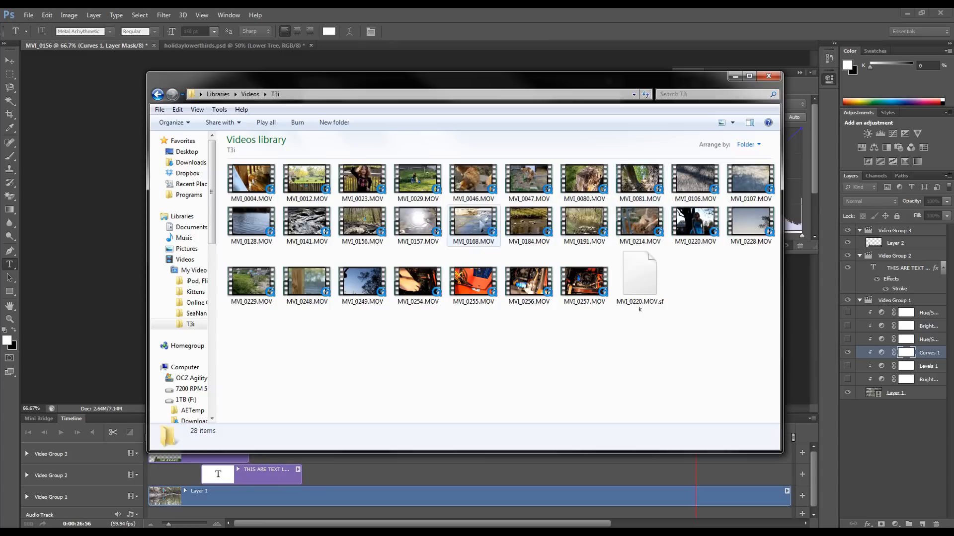
click(362, 226)
click(421, 13)
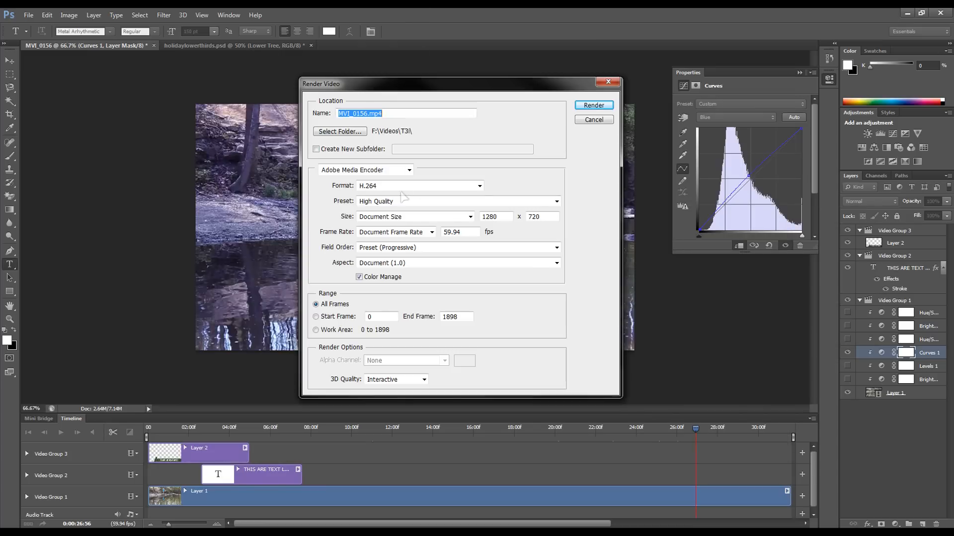
Step: Try the YouTube HD 720p 29.97 preset and settle on HD 720p 29.97 as the render preset
click(556, 201)
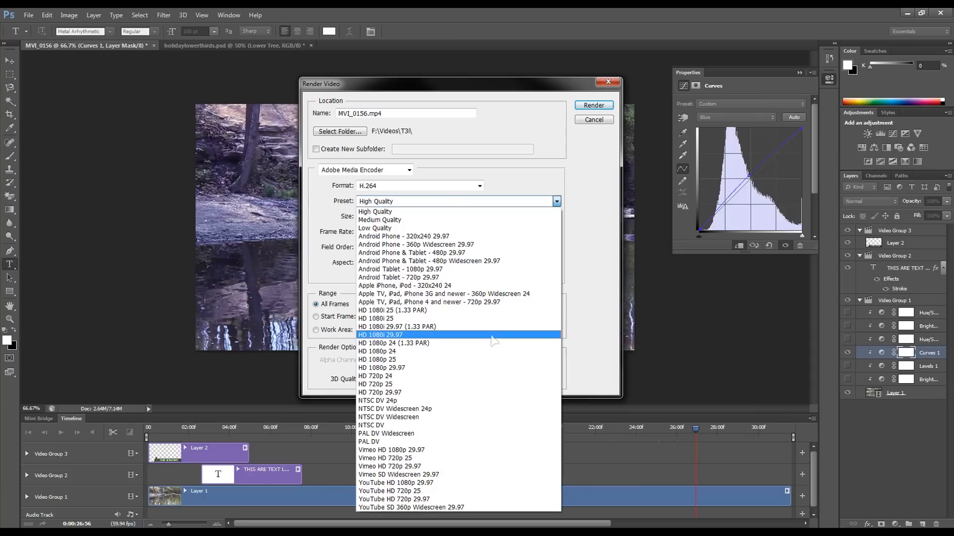
click(419, 392)
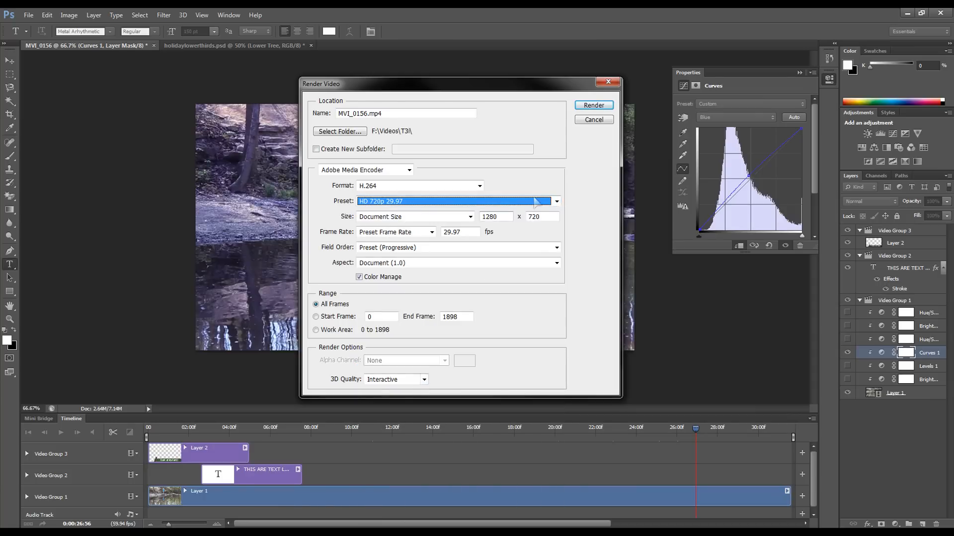
click(557, 201)
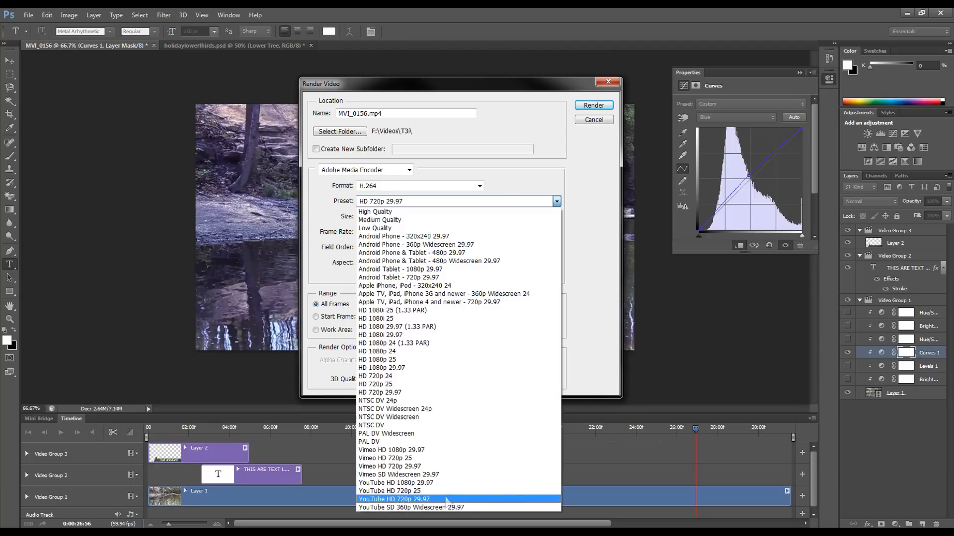
click(472, 499)
click(470, 217)
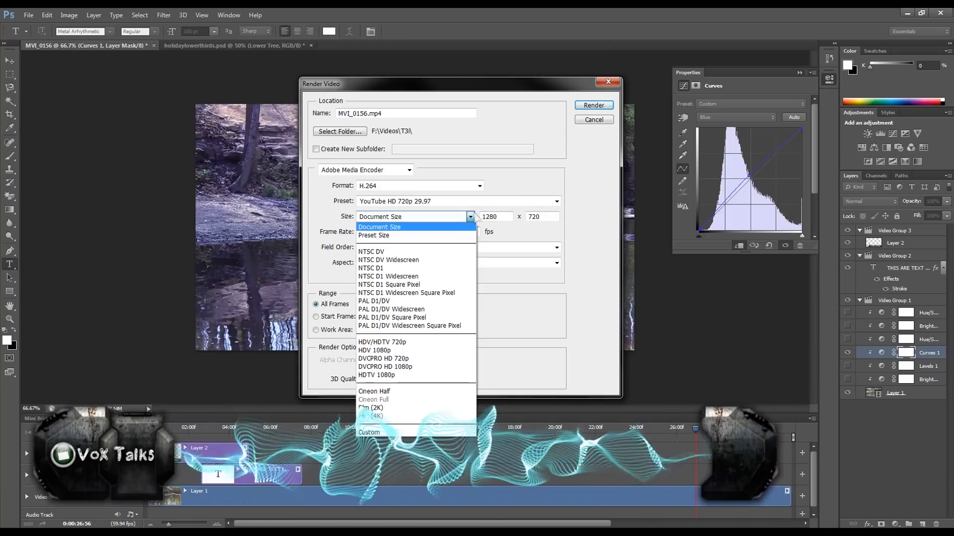
click(556, 201)
click(556, 201)
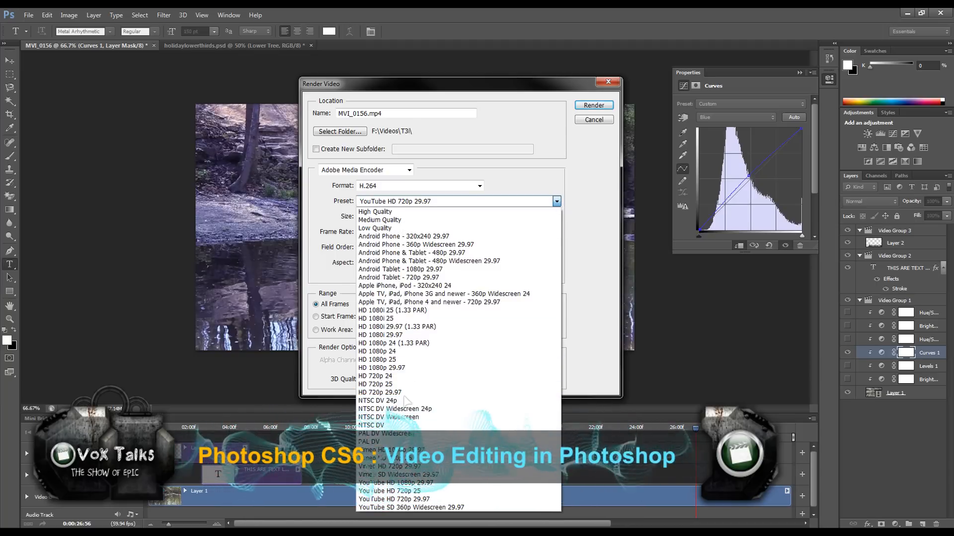
click(379, 393)
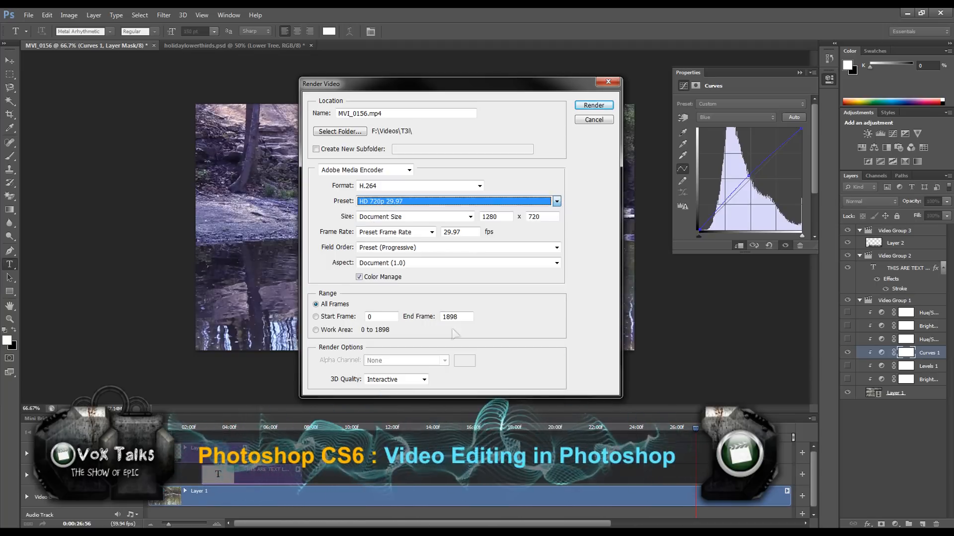
Step: Review the render's dimensions, frame rate, field order and aspect settings without changing them
click(500, 217)
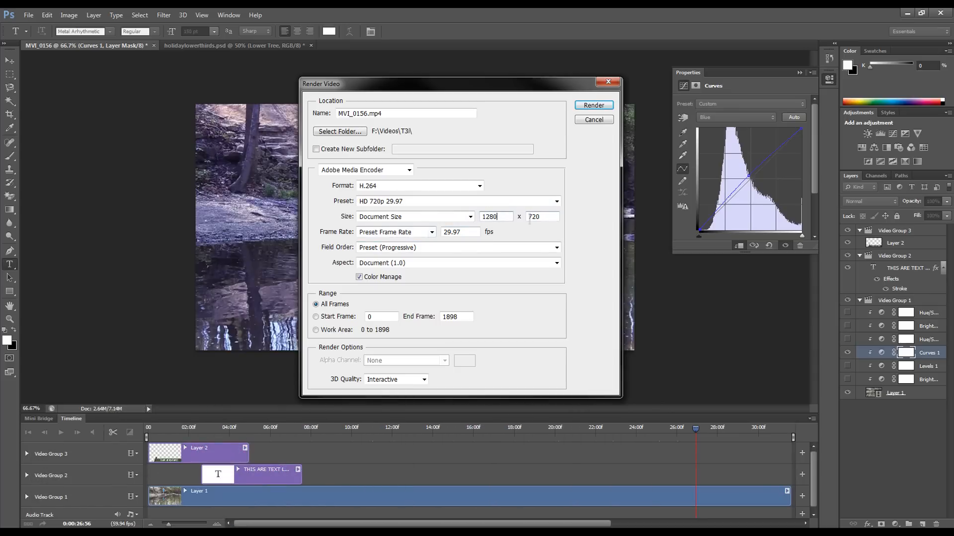
click(430, 232)
click(430, 233)
click(424, 248)
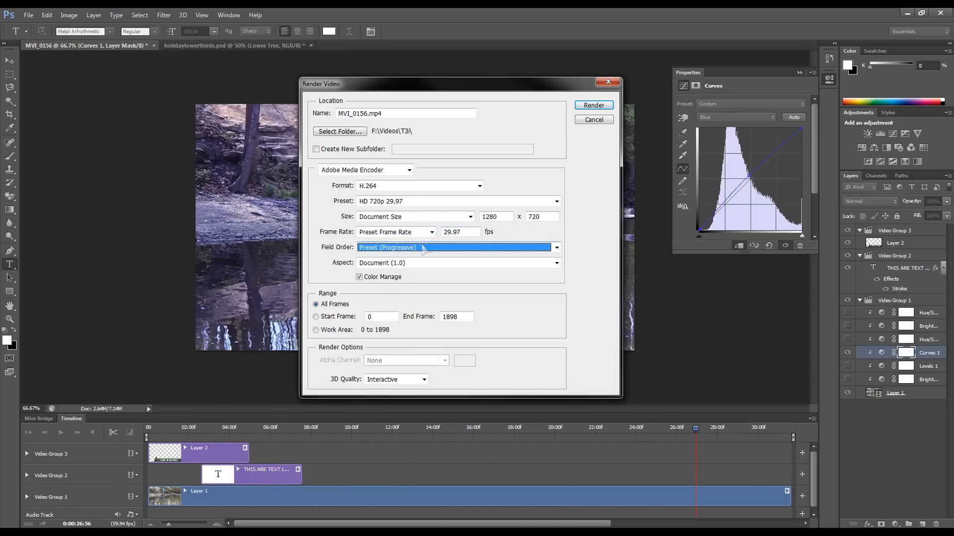
click(424, 249)
click(419, 263)
click(418, 263)
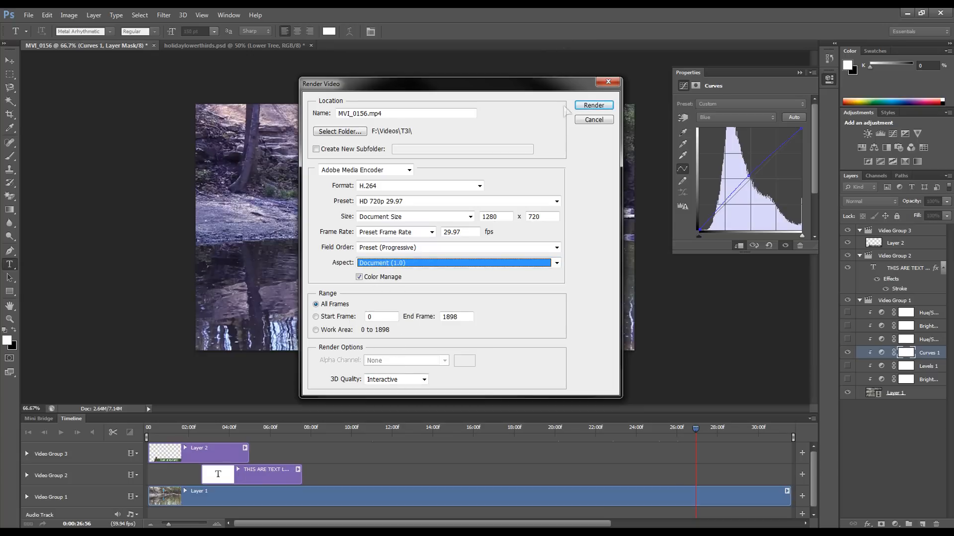
Step: Set the render destination to the My Videos folder on drive F and render MVI_0156.mp4
click(364, 131)
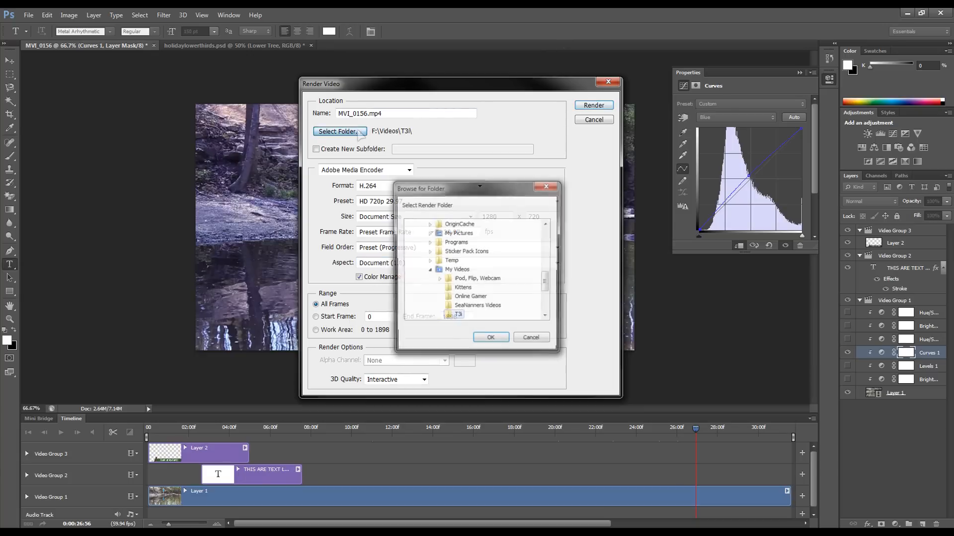
scroll(539, 288, down, 1)
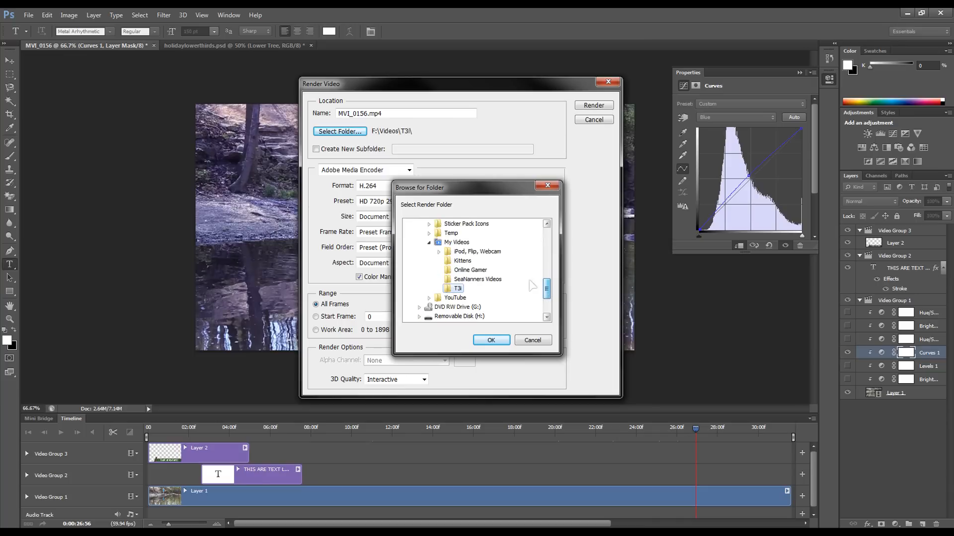
click(456, 243)
click(490, 340)
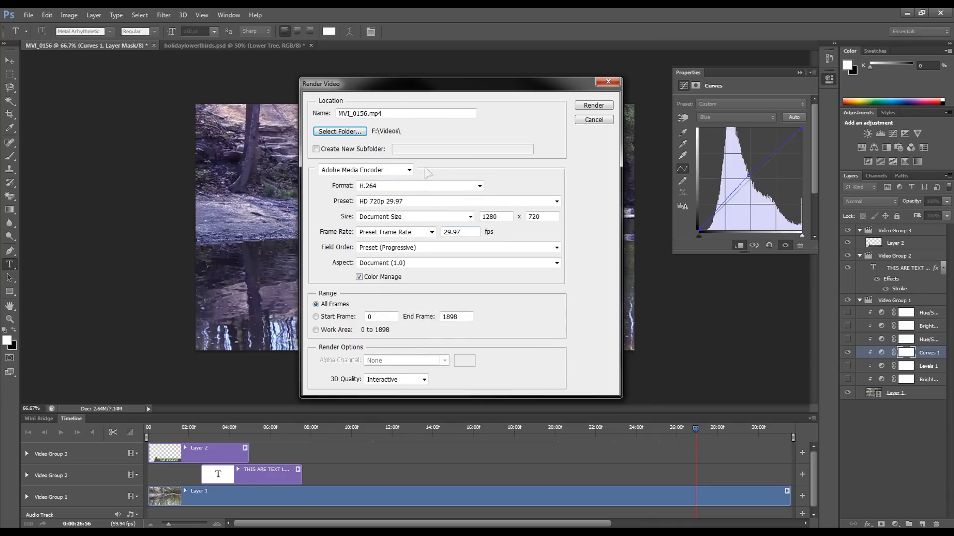
click(599, 107)
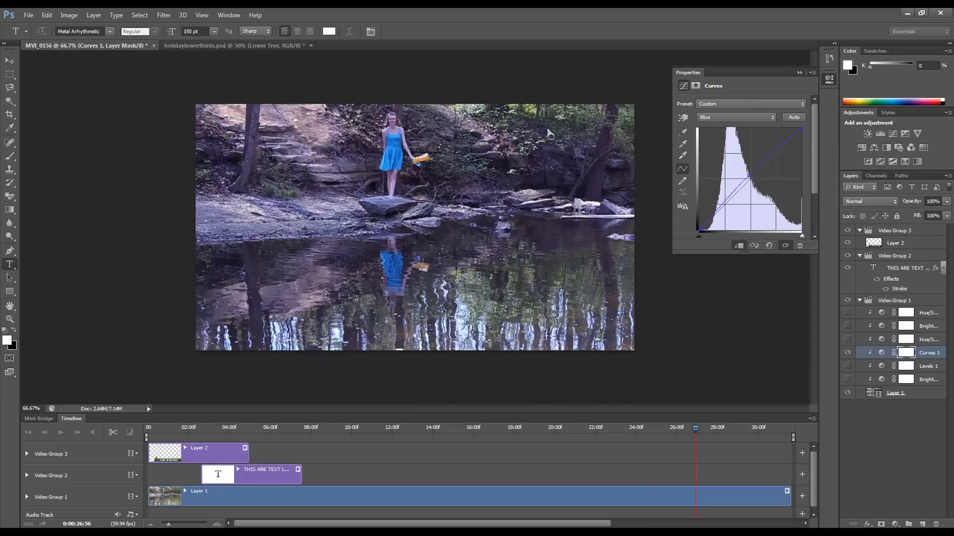